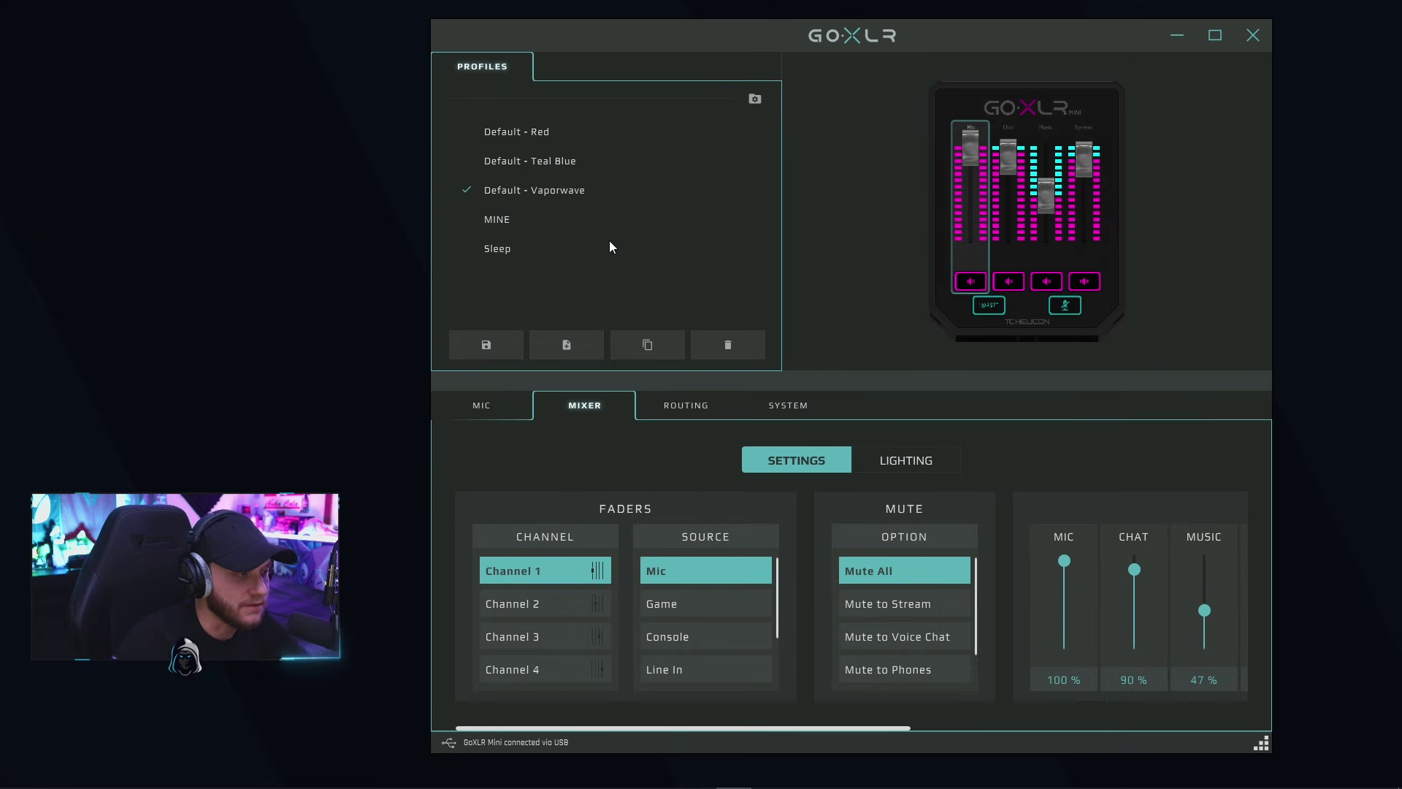
- Open Mic Setup from the MIC page, showing the Dynamic mic type at 65dB gain
{"action": "left_click", "coordinate": [499, 414]}
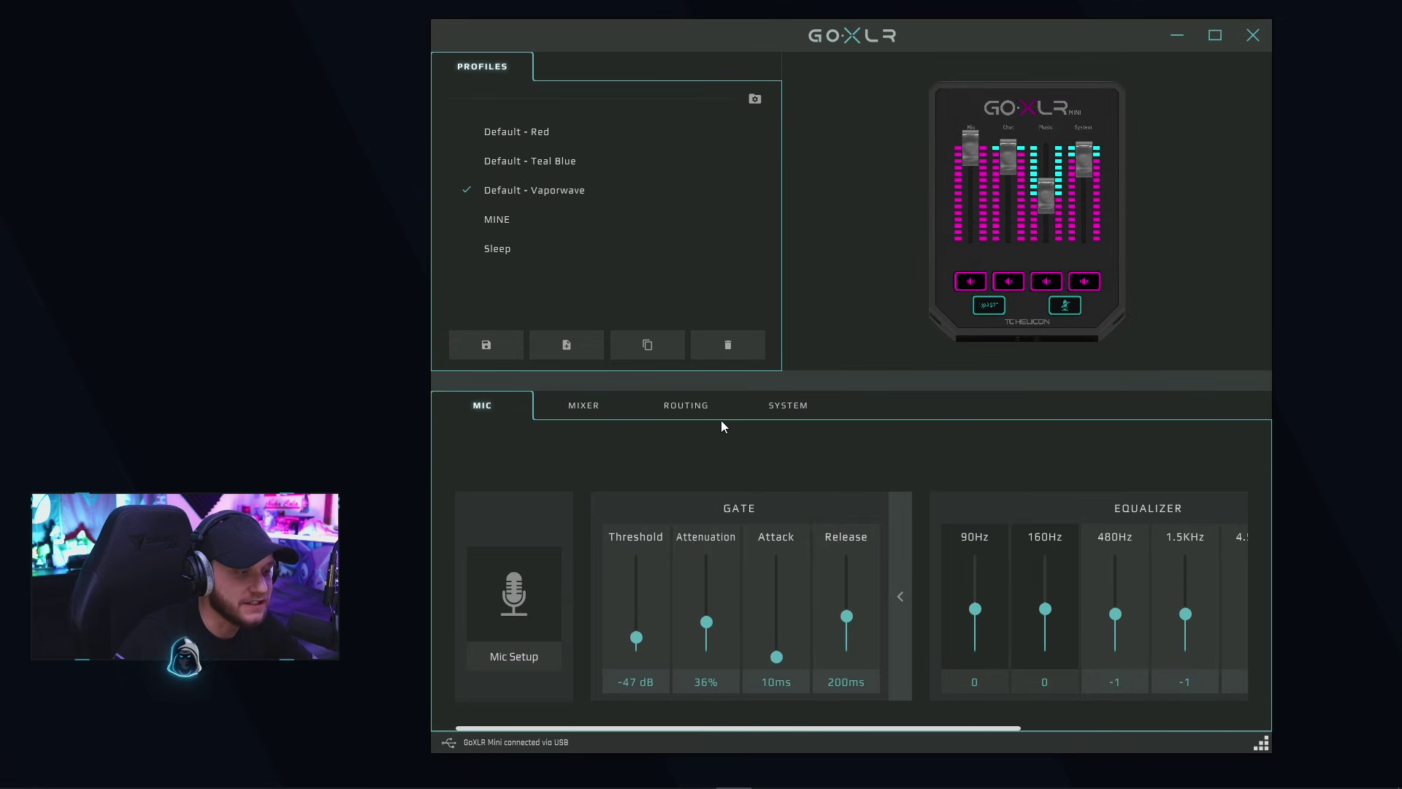
{"action": "left_click", "coordinate": [514, 618]}
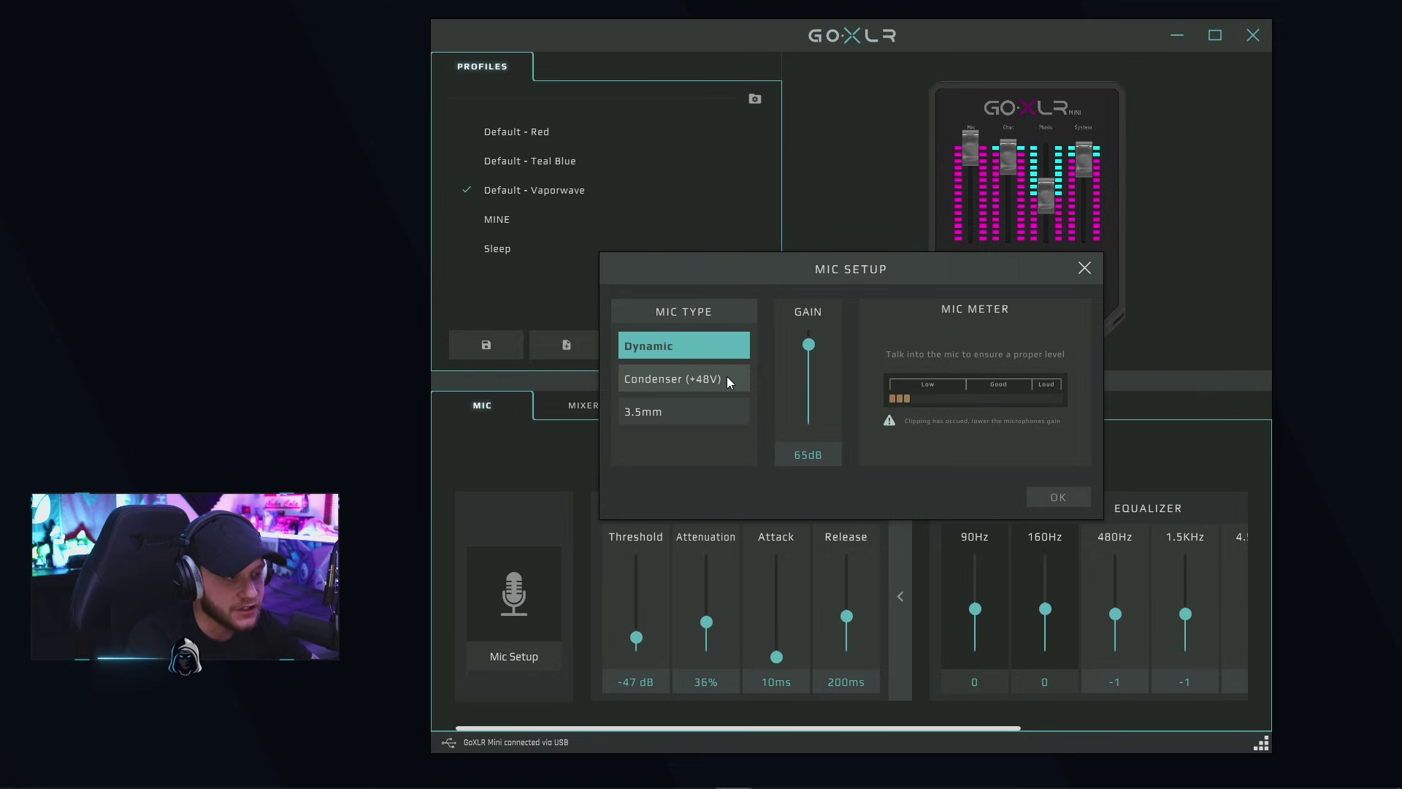
- Close Mic Setup and collapse the Gate and Equalizer to their simple controls
{"action": "left_click", "coordinate": [1054, 496]}
{"action": "left_click", "coordinate": [903, 598]}
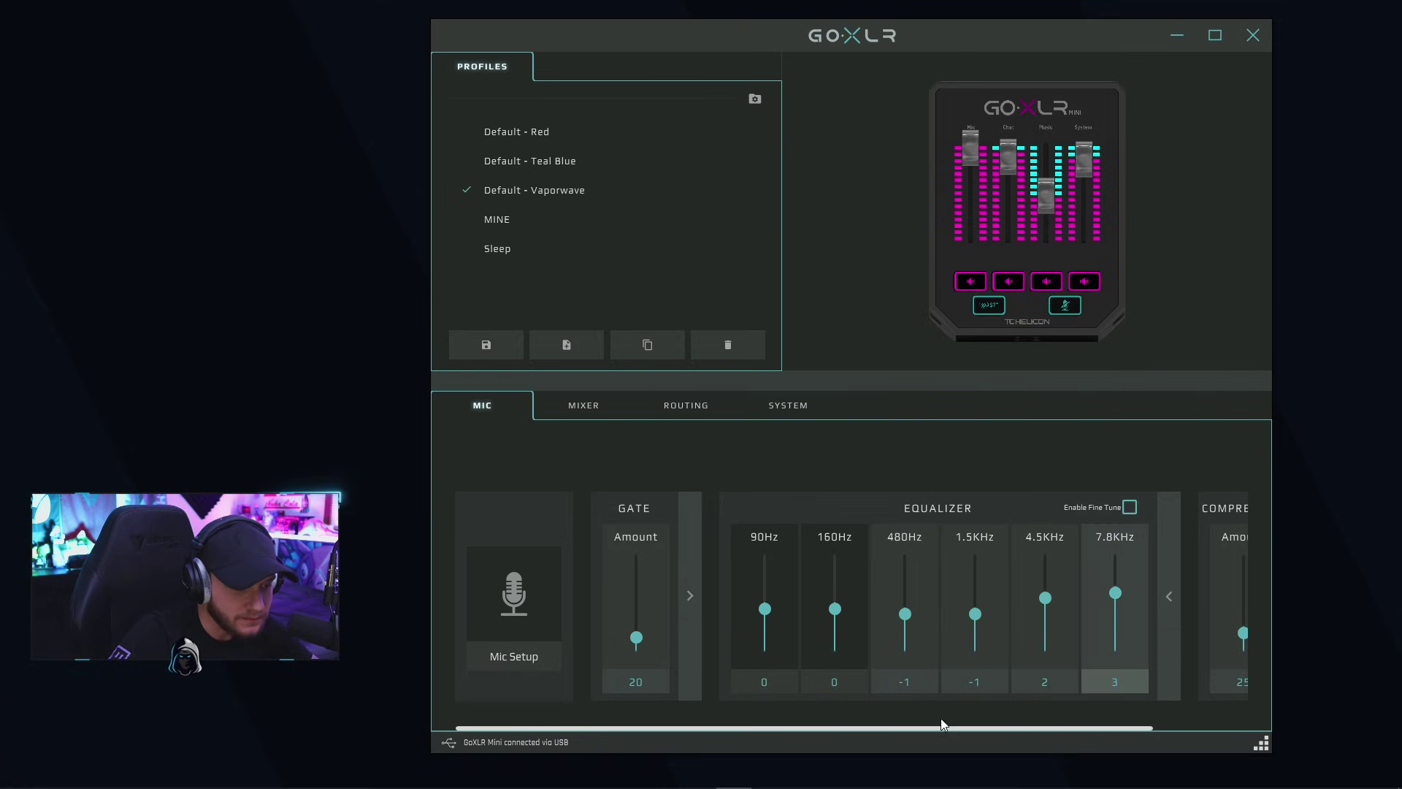
{"action": "left_click", "coordinate": [1172, 621]}
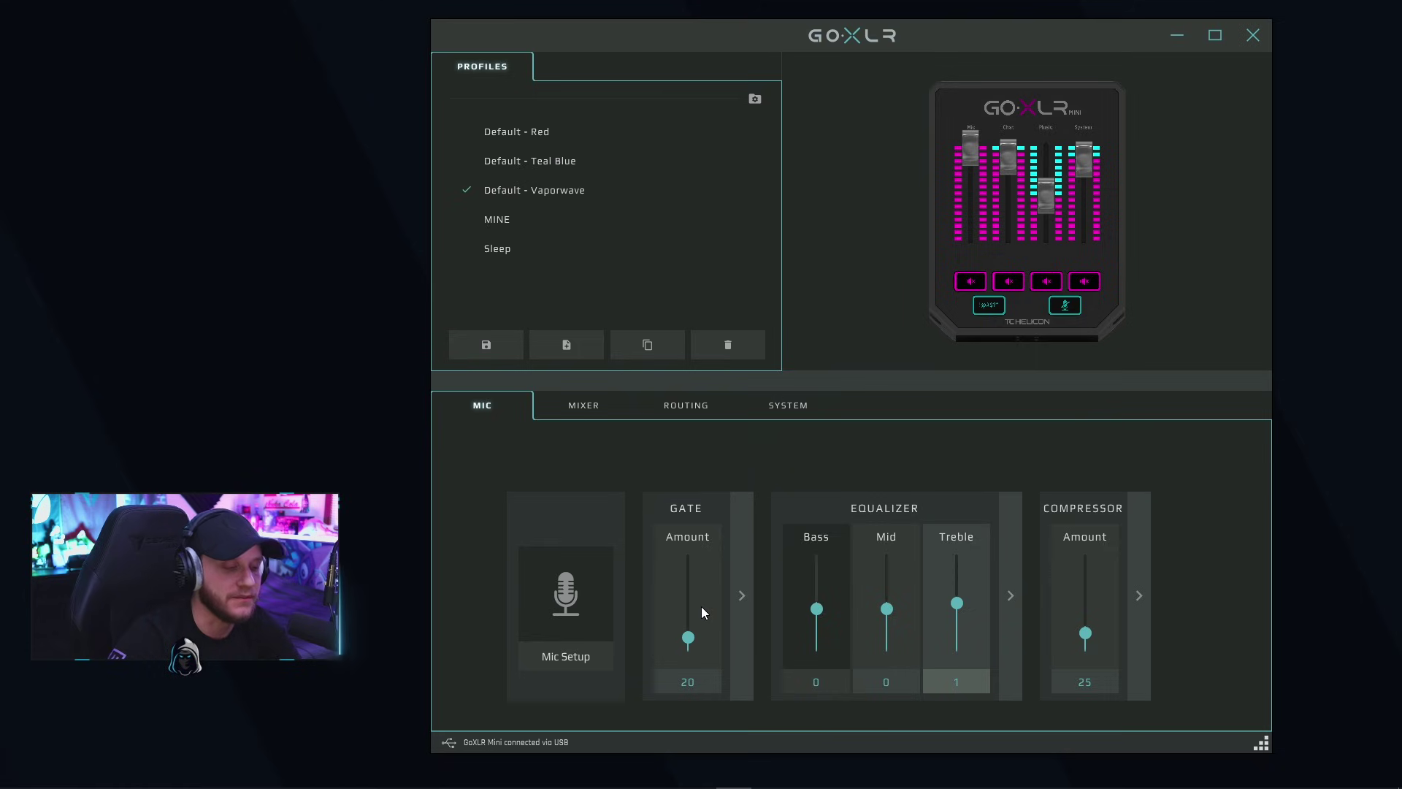
- Inspect the detailed gate settings, then return the gate to its single Amount of 20
{"action": "left_click", "coordinate": [747, 648]}
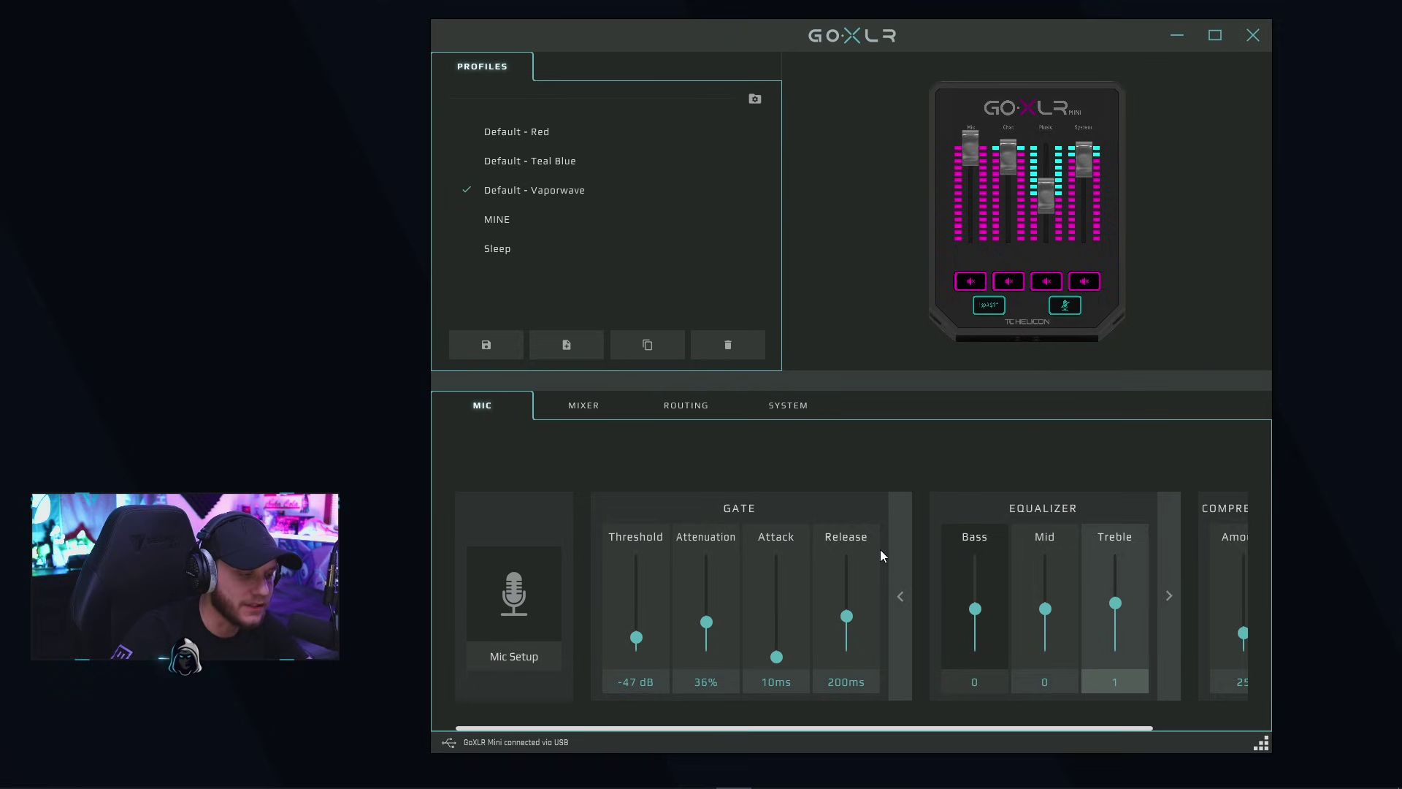
{"action": "left_click", "coordinate": [903, 600]}
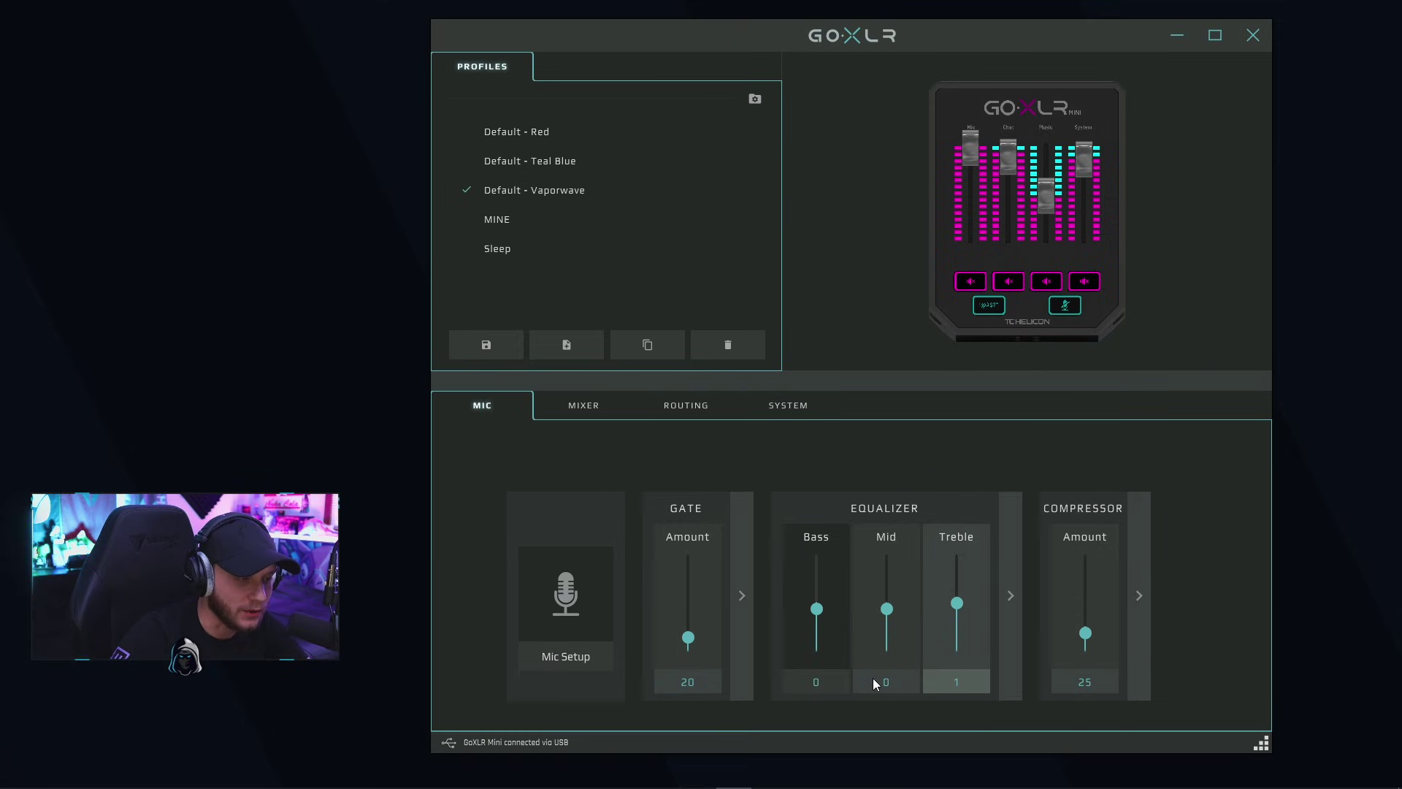
{"action": "left_click", "coordinate": [735, 628]}
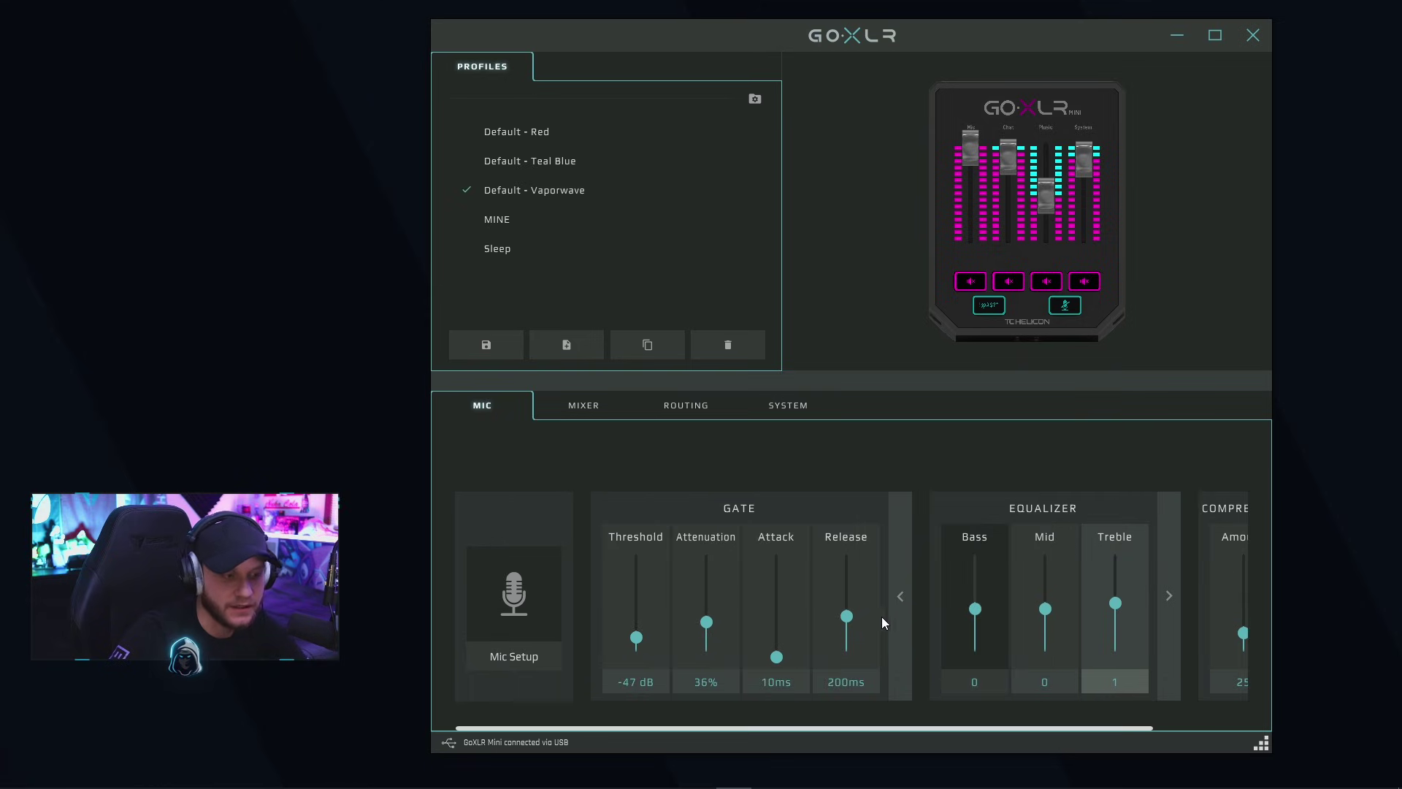
{"action": "left_click", "coordinate": [897, 642]}
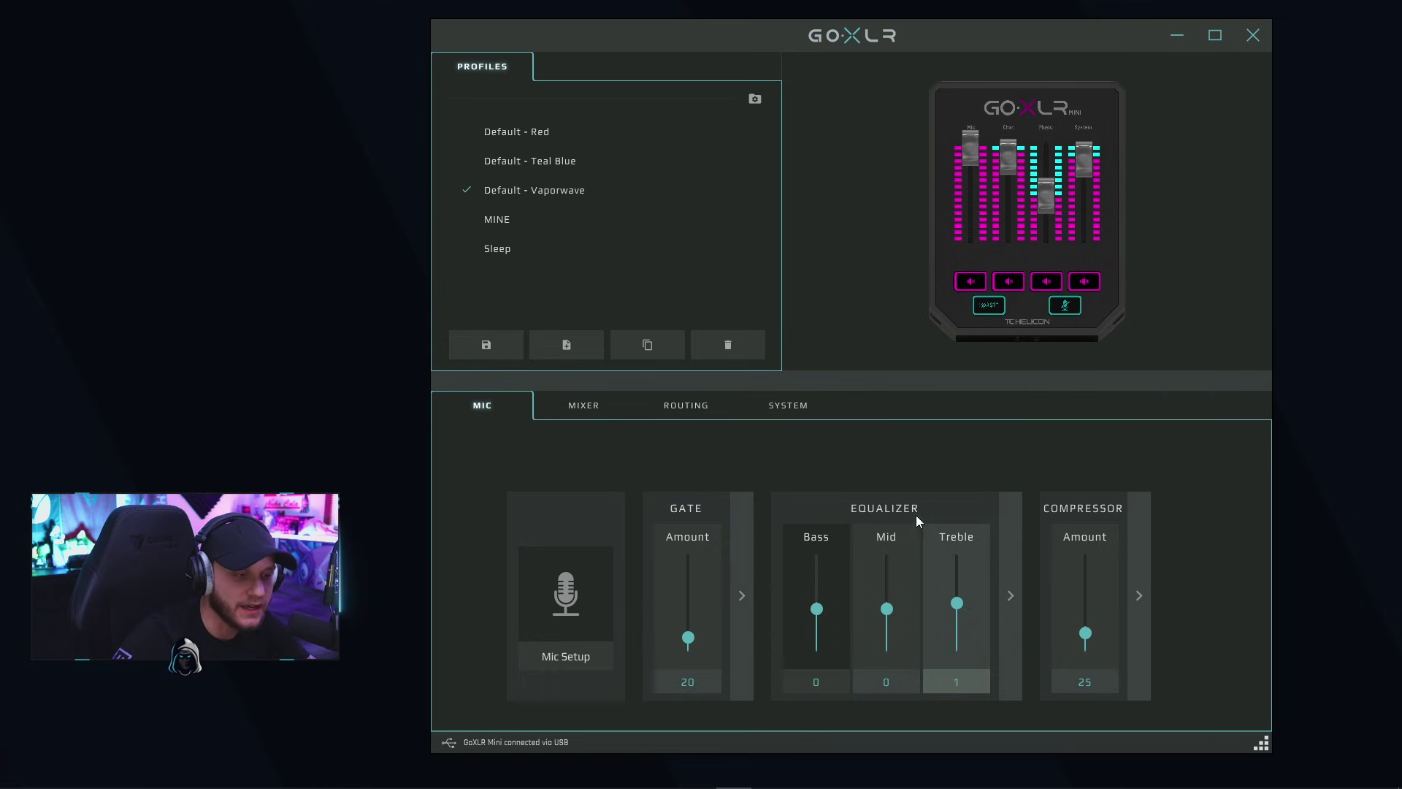
{"action": "left_click", "coordinate": [1010, 556]}
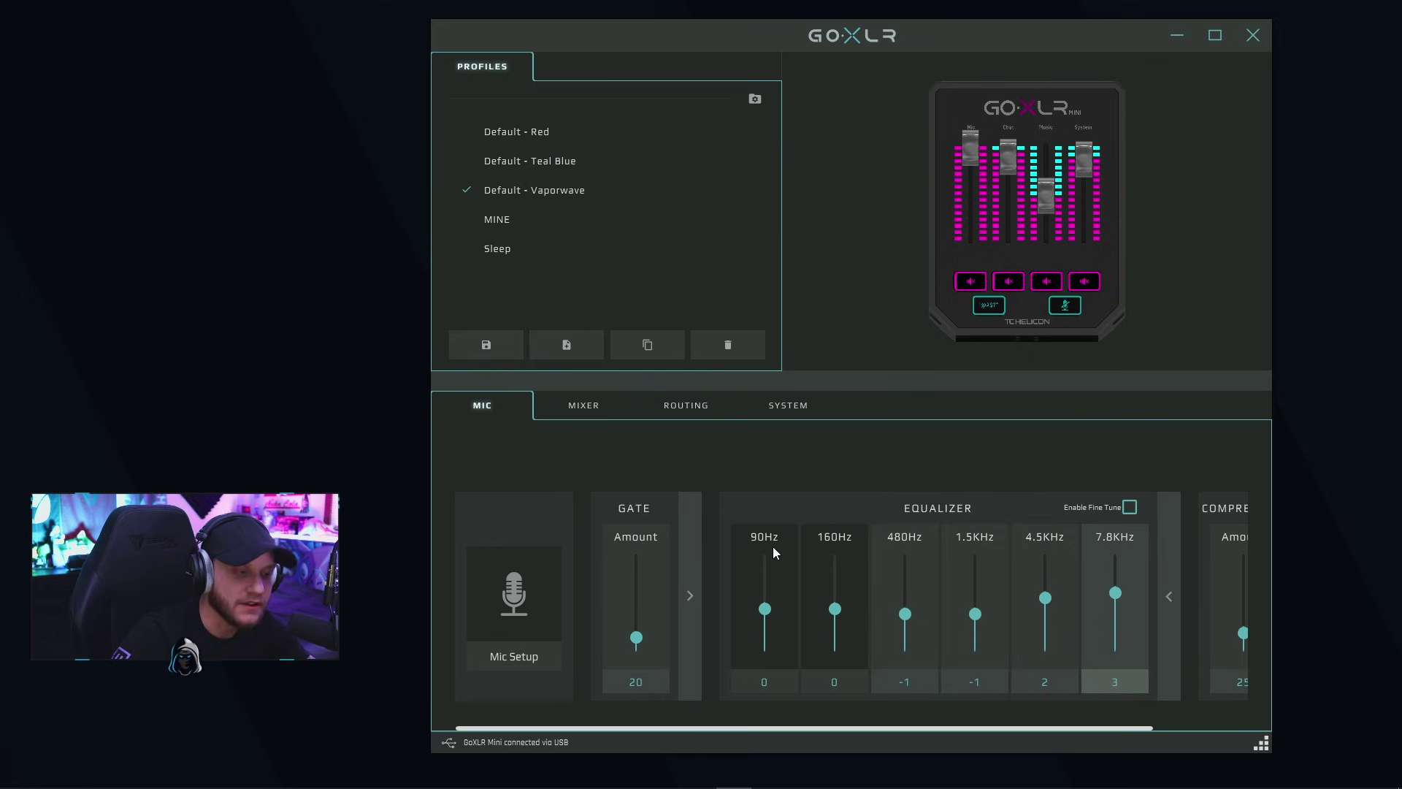
{"action": "left_click_drag", "start_coordinate": [878, 725], "coordinate": [909, 726]}
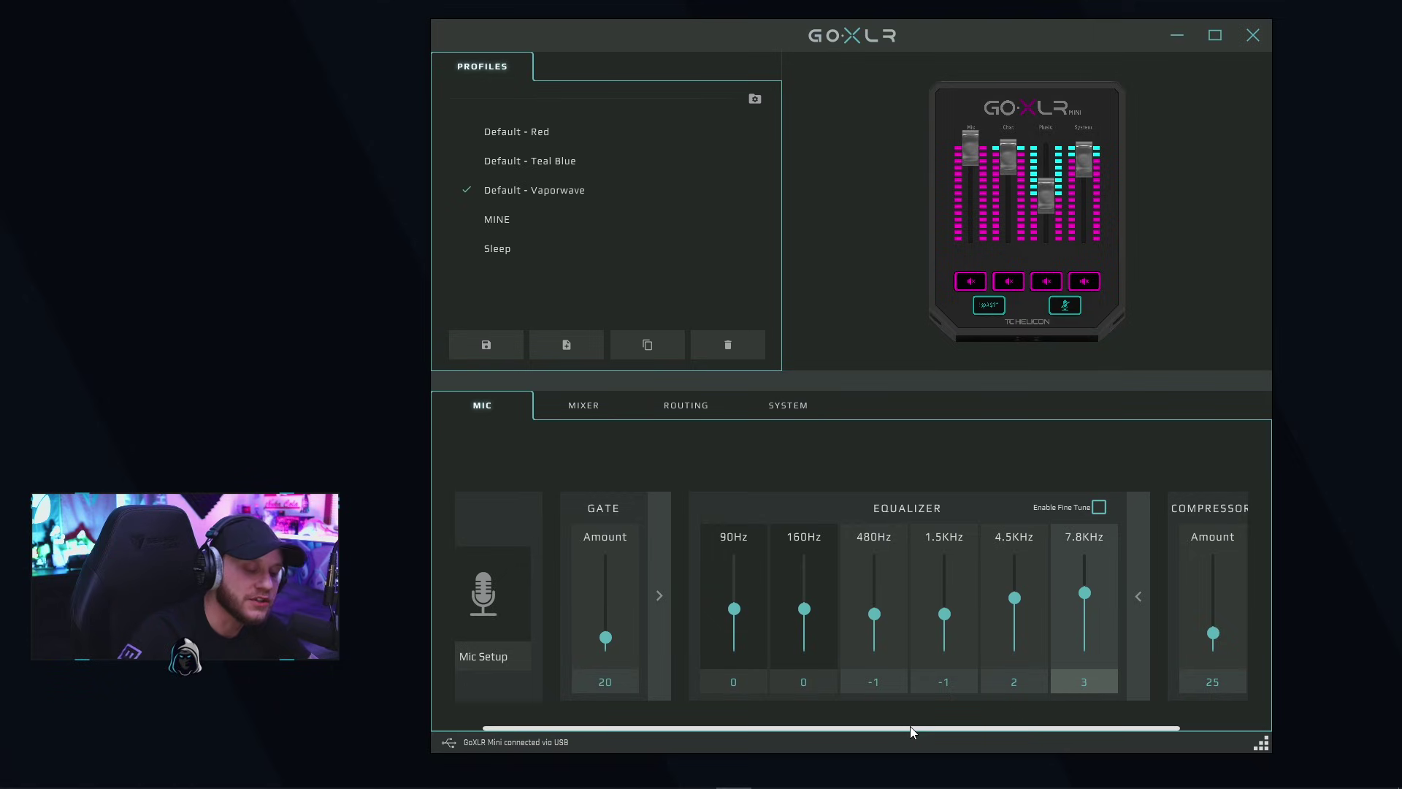
{"action": "scroll", "coordinate": [910, 729], "scroll_direction": "right", "scroll_amount": 2}
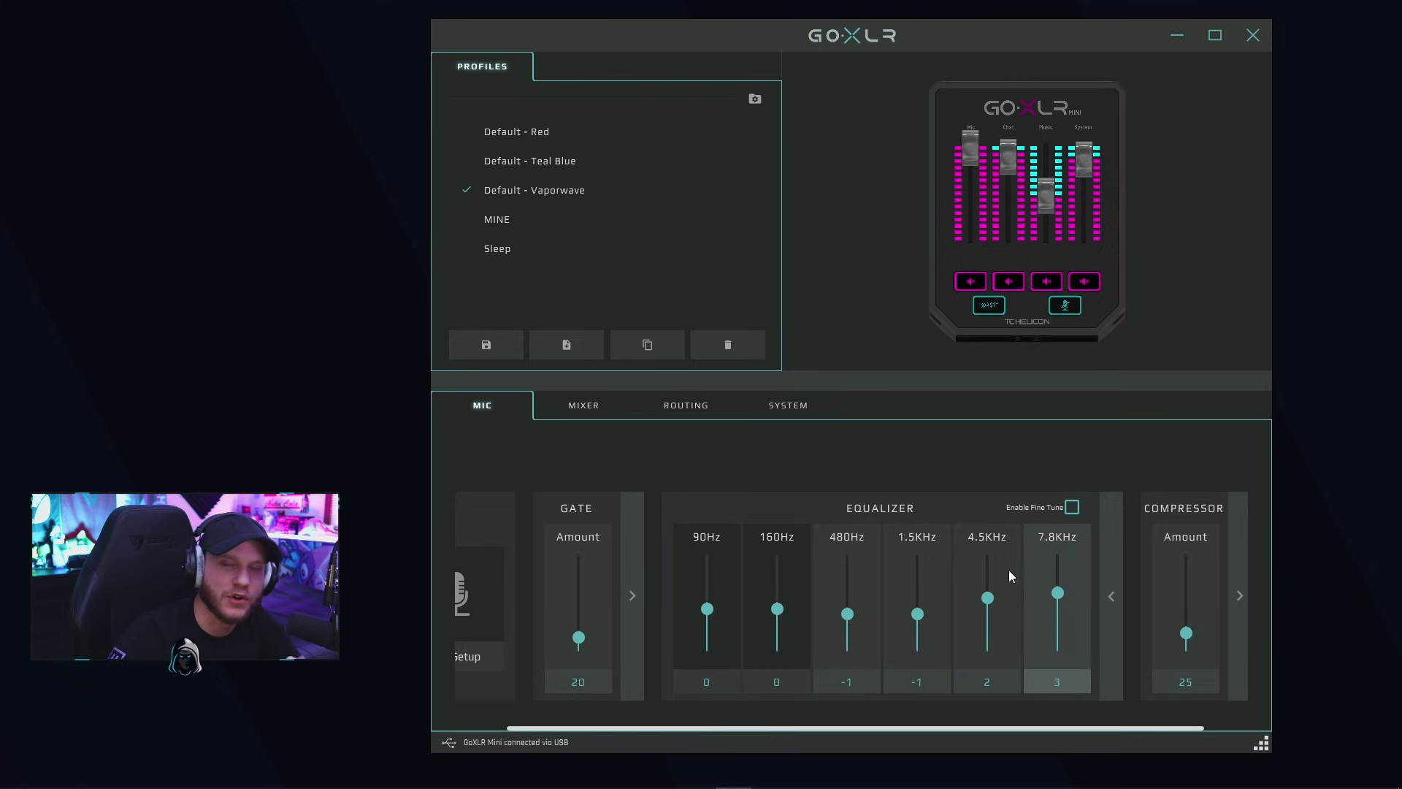
{"action": "left_click", "coordinate": [1111, 694]}
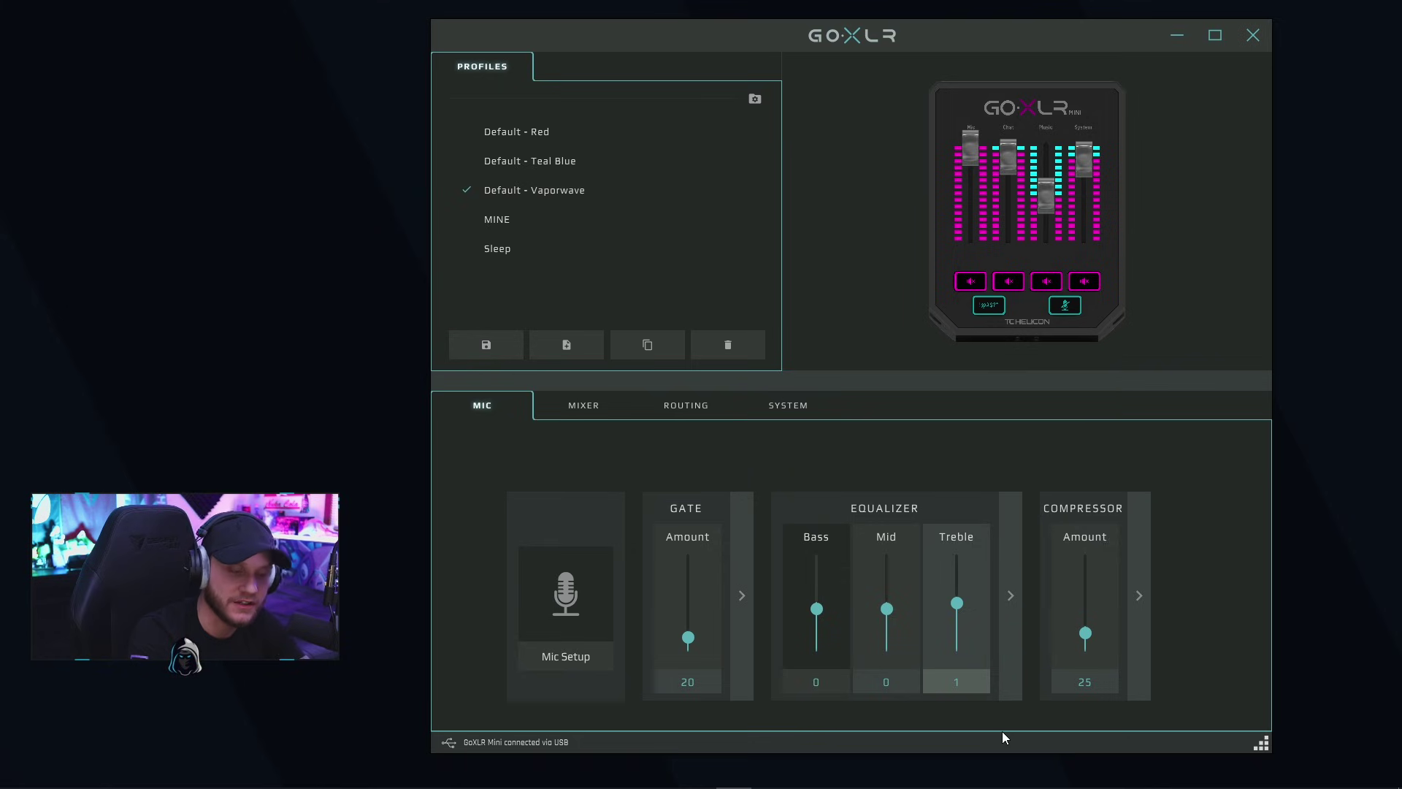
{"action": "left_click", "coordinate": [1138, 559]}
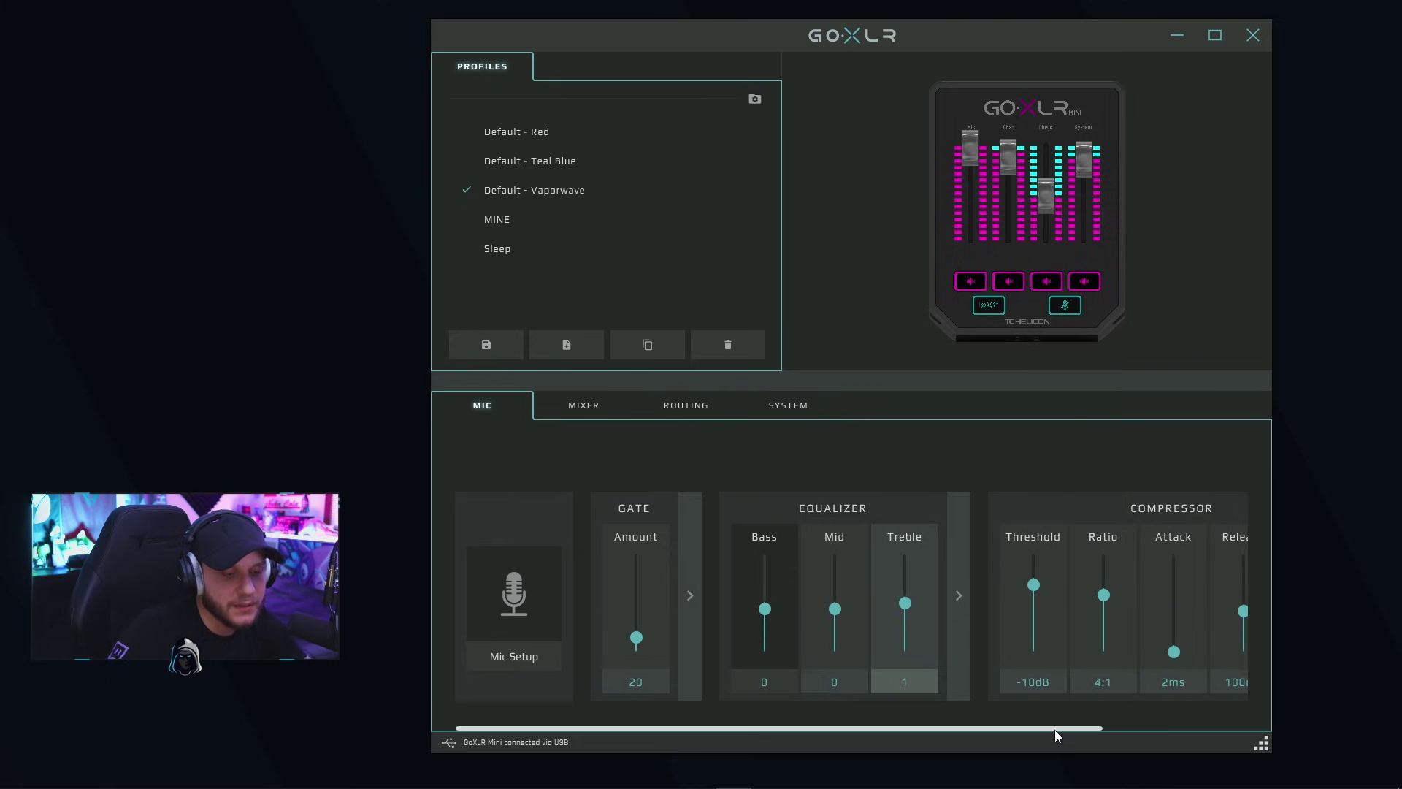
{"action": "left_click_drag", "start_coordinate": [1054, 729], "coordinate": [1182, 726]}
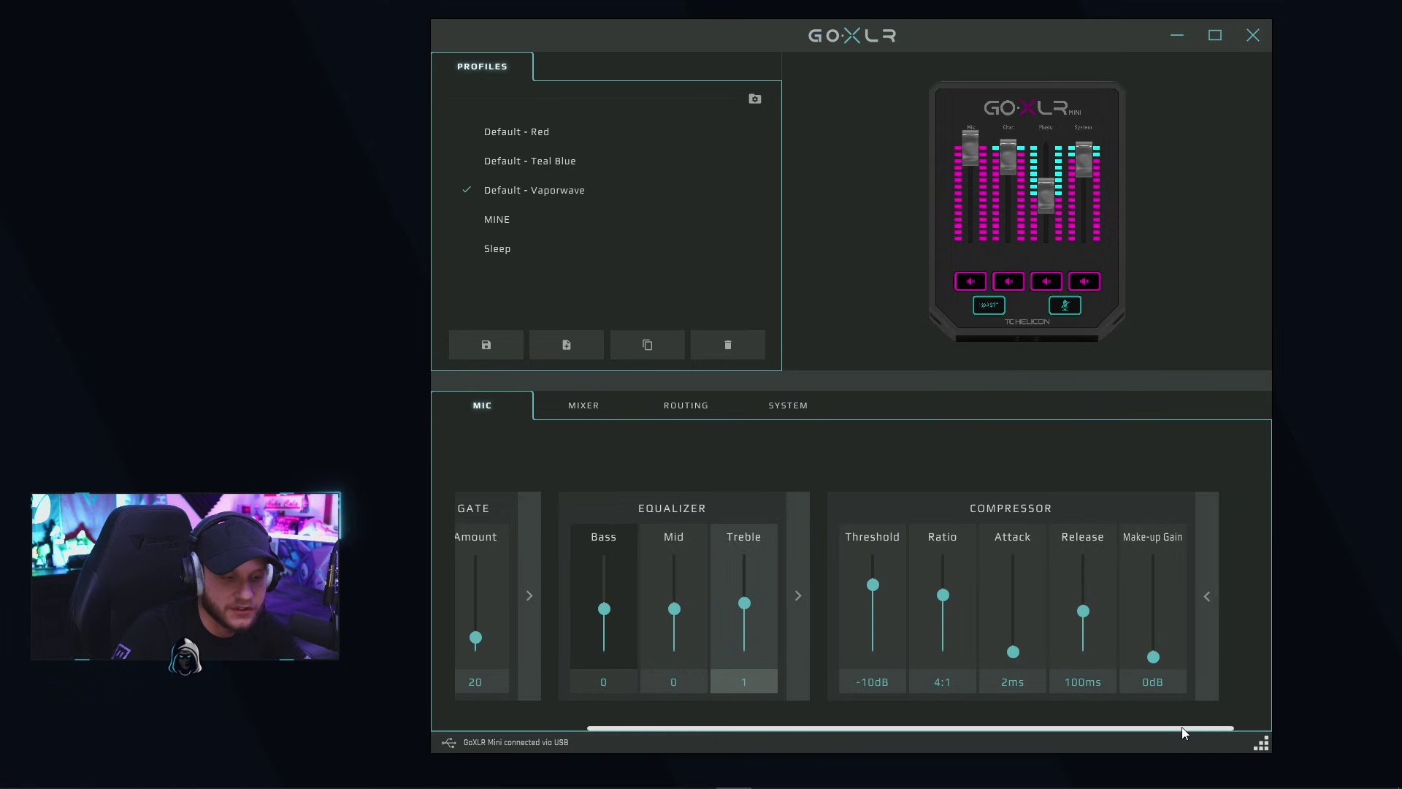
{"action": "left_click", "coordinate": [1209, 598]}
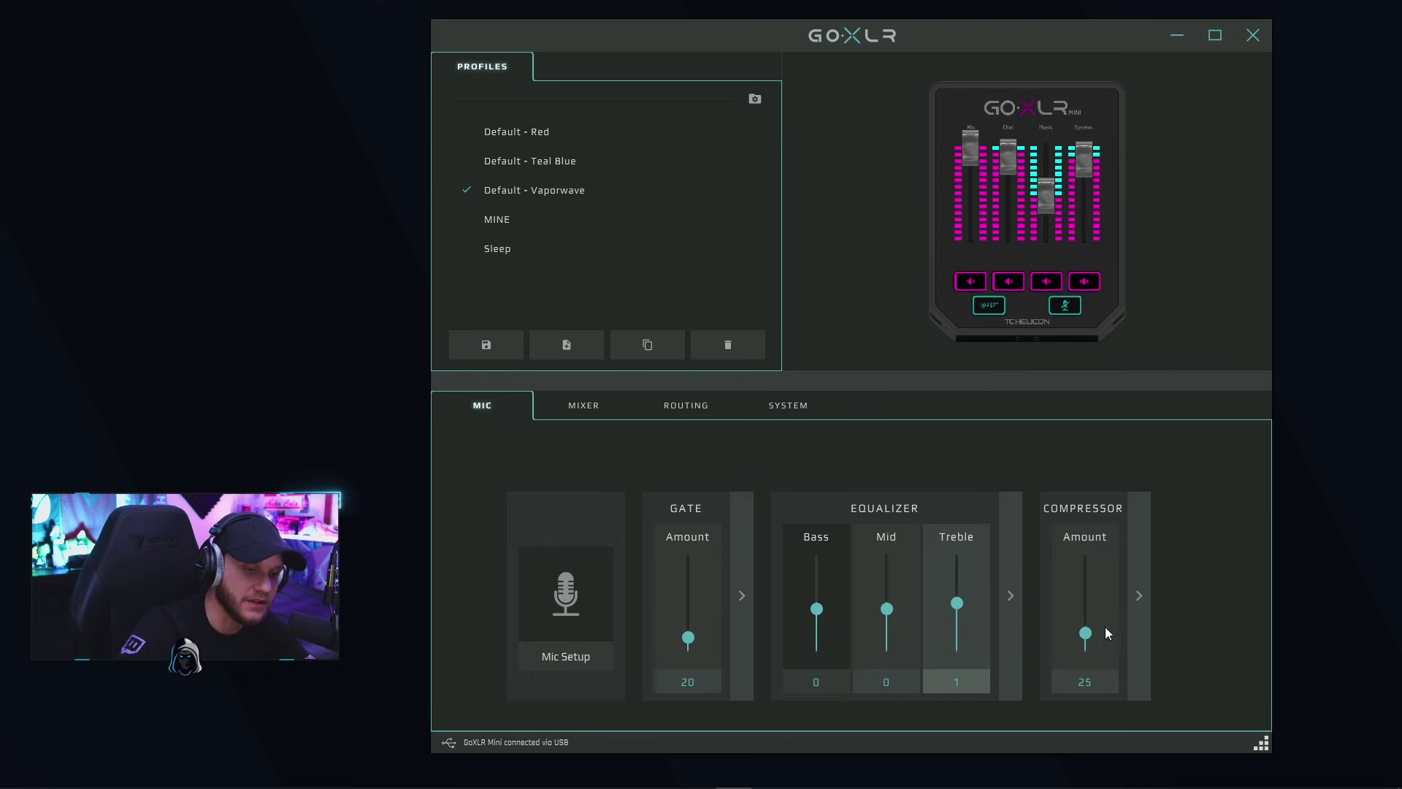
{"action": "left_click", "coordinate": [1139, 595]}
{"action": "left_click_drag", "start_coordinate": [1010, 730], "coordinate": [1176, 705]}
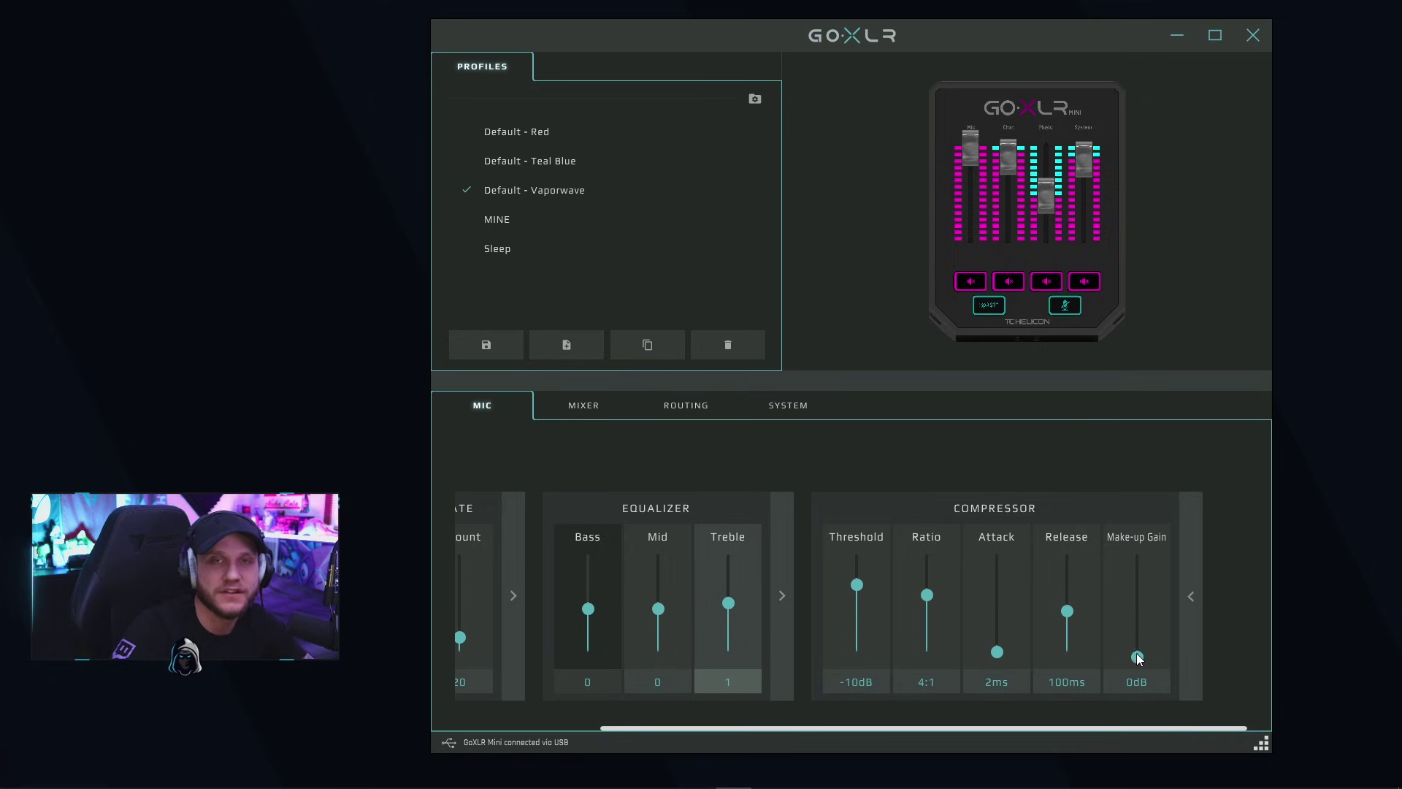
{"action": "left_click", "coordinate": [1189, 599]}
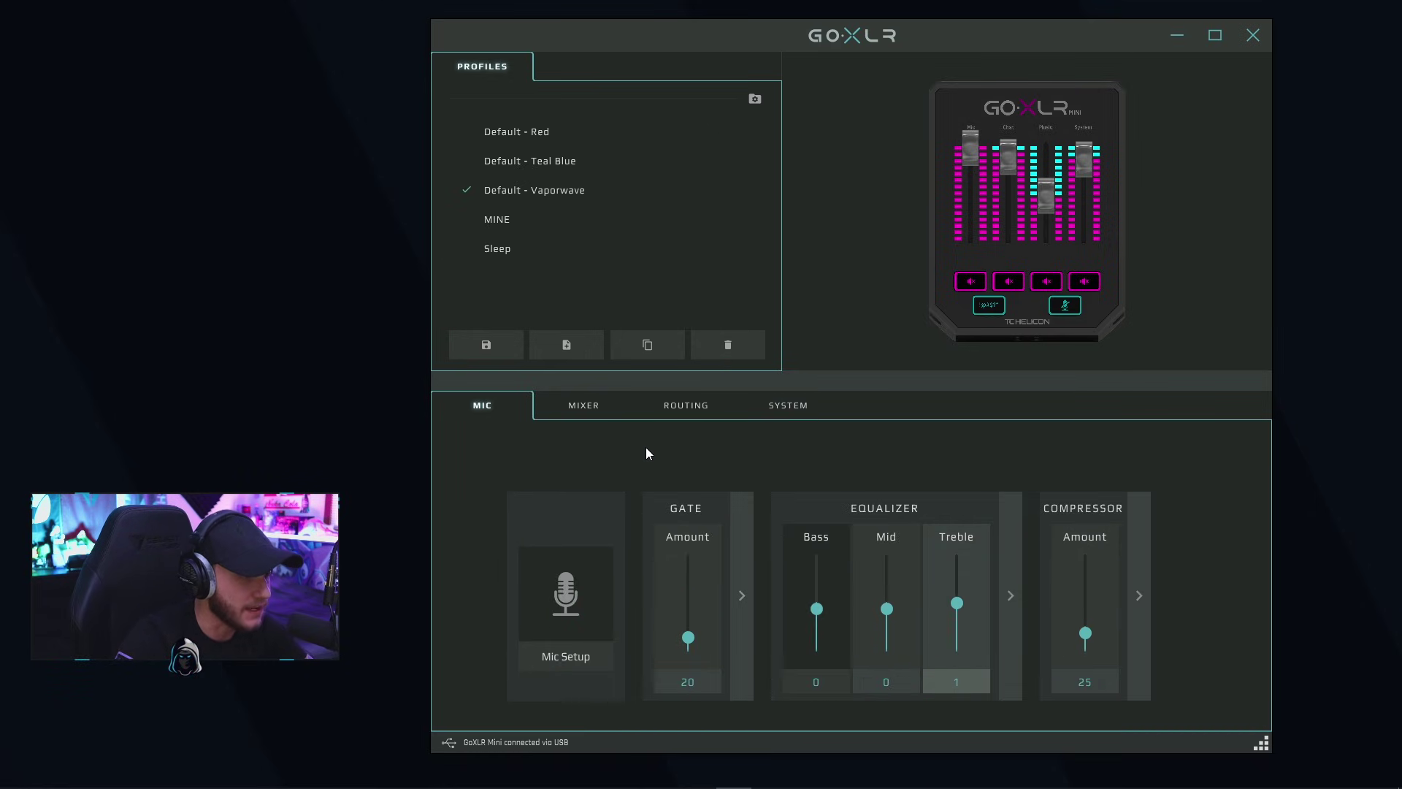
- On the Mixer page, check Channels 1–4 sources: Mic, Voice Chat, Music and System
{"action": "left_click", "coordinate": [577, 405]}
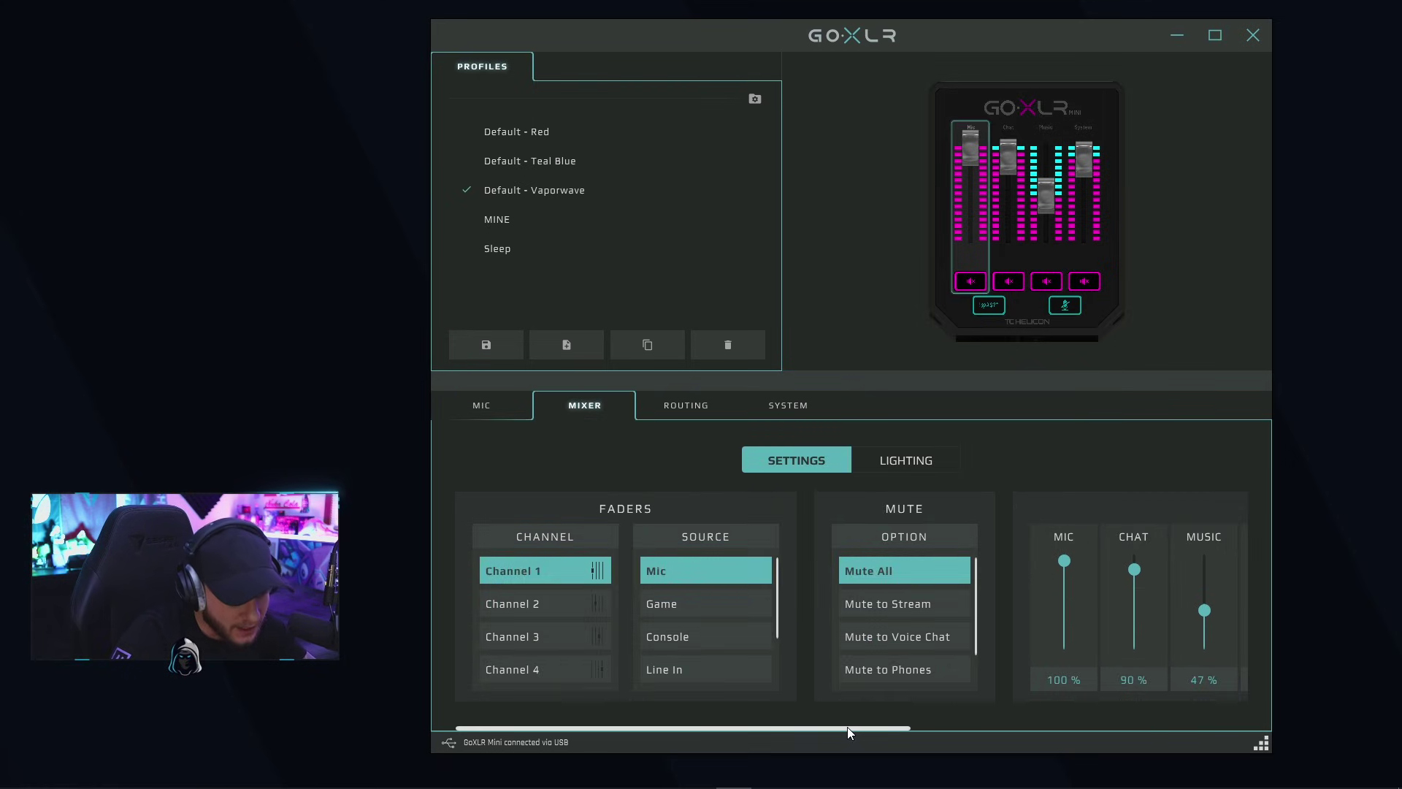
{"action": "mouse_move", "coordinate": [847, 726]}
{"action": "left_mouse_down"}
{"action": "mouse_move", "coordinate": [892, 726]}
{"action": "mouse_move", "coordinate": [843, 721]}
{"action": "left_mouse_up"}
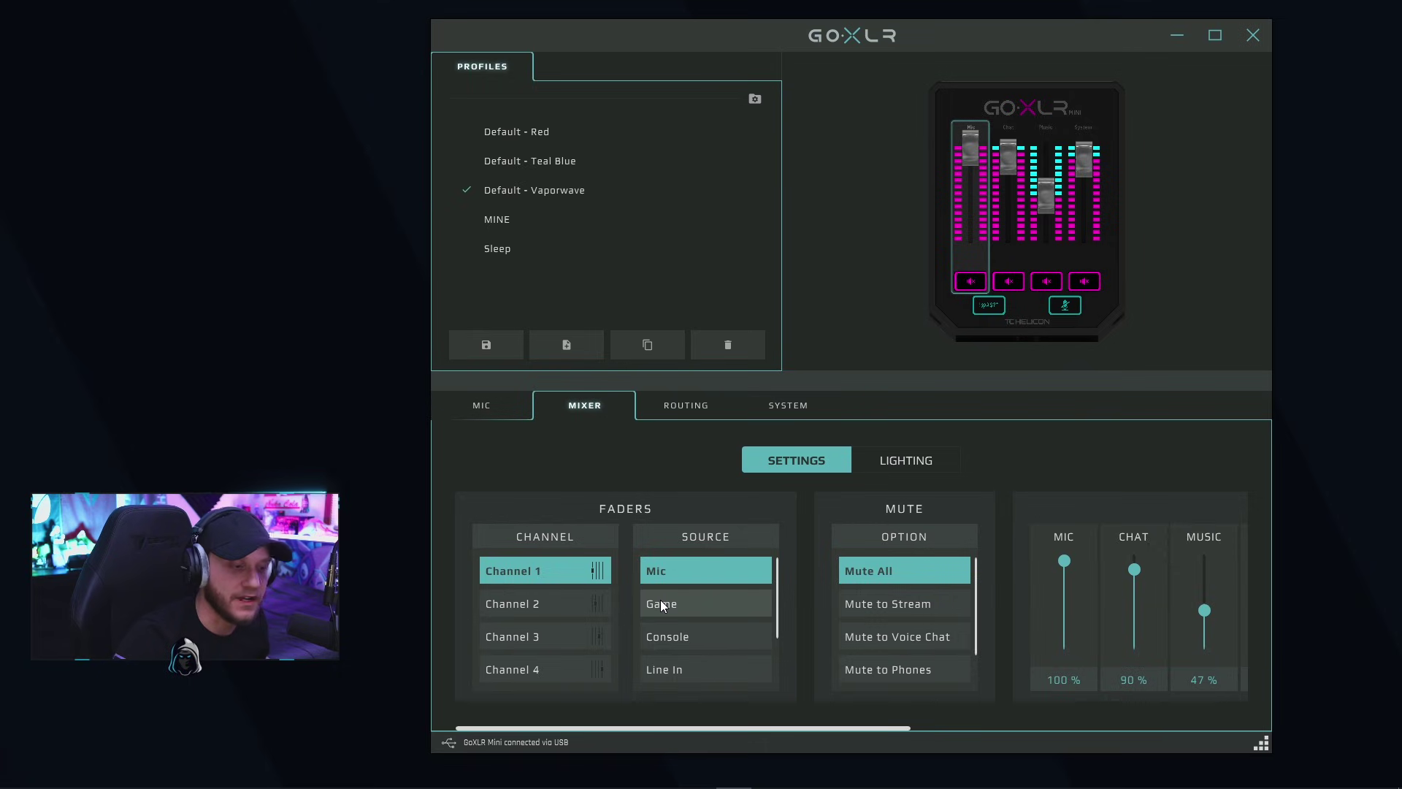
{"action": "left_click", "coordinate": [542, 600]}
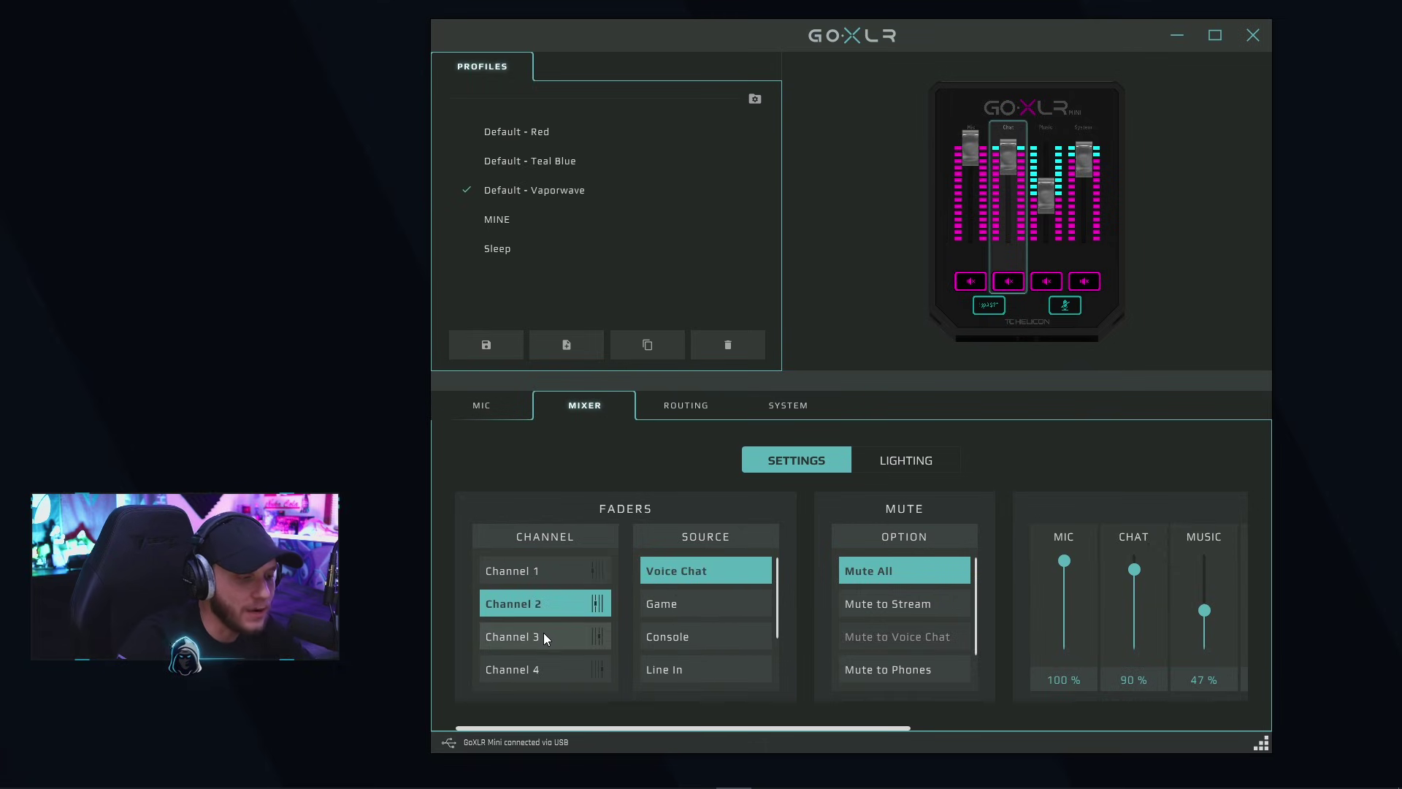
{"action": "left_click", "coordinate": [543, 632]}
{"action": "left_click", "coordinate": [540, 667]}
{"action": "left_click", "coordinate": [548, 574]}
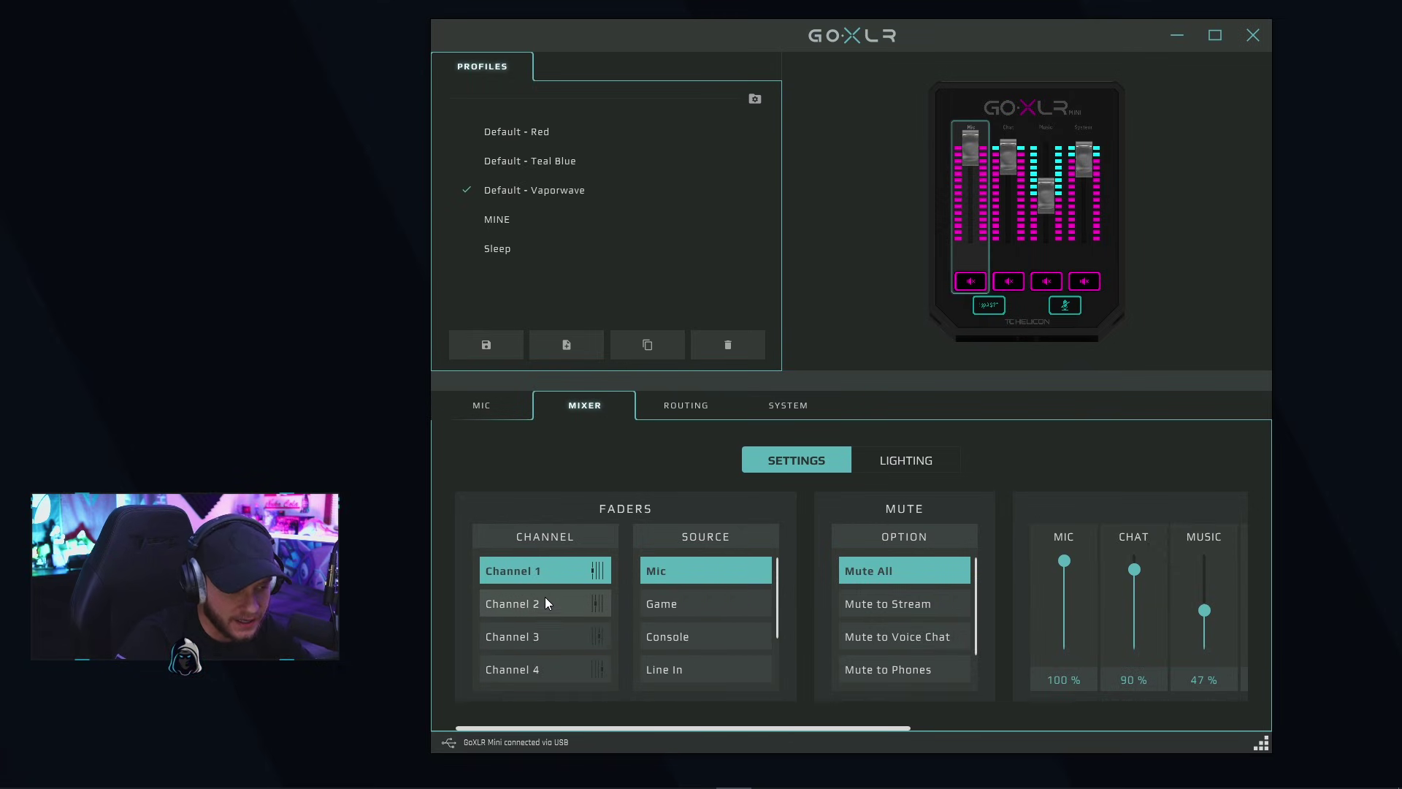
{"action": "left_click", "coordinate": [546, 603]}
{"action": "left_click", "coordinate": [548, 635]}
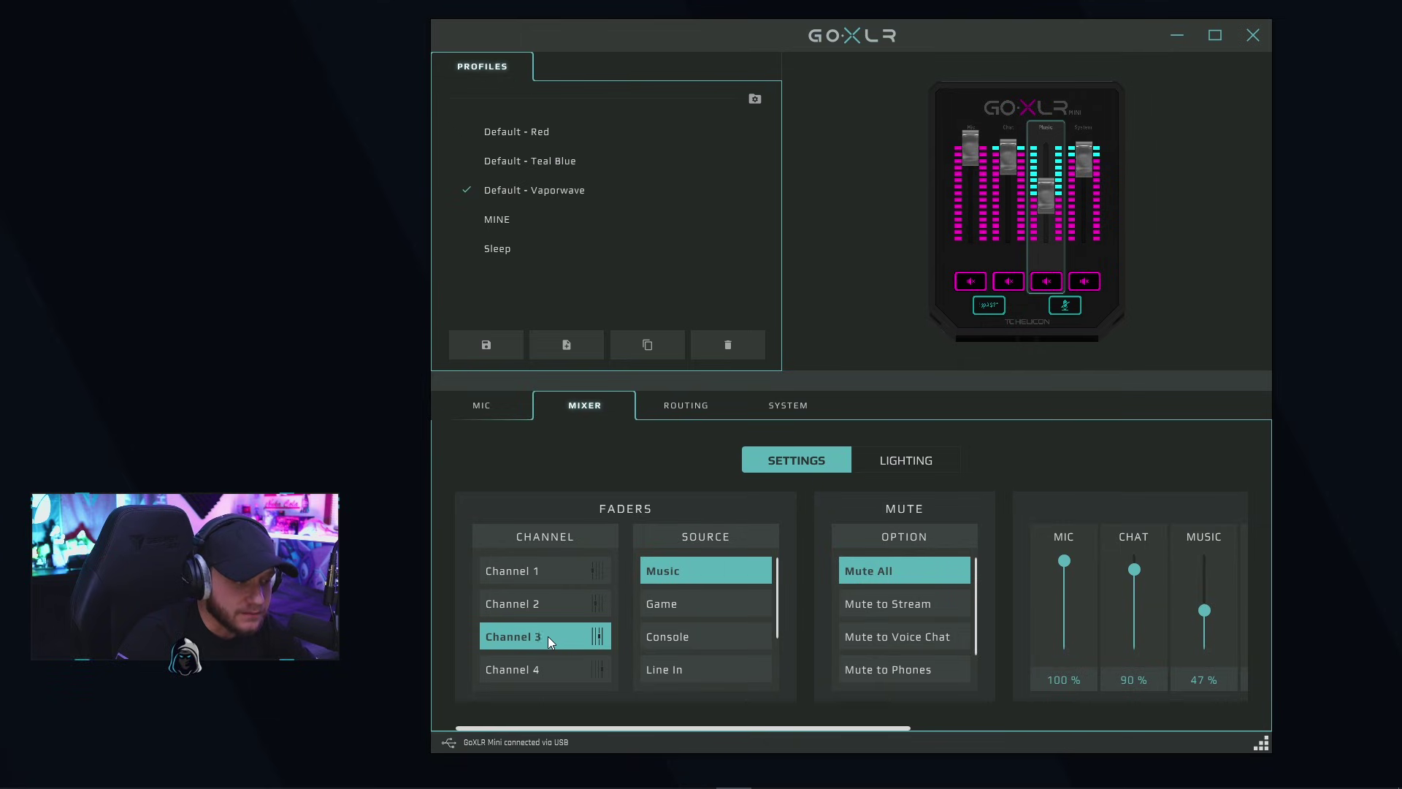
{"action": "left_click", "coordinate": [550, 669]}
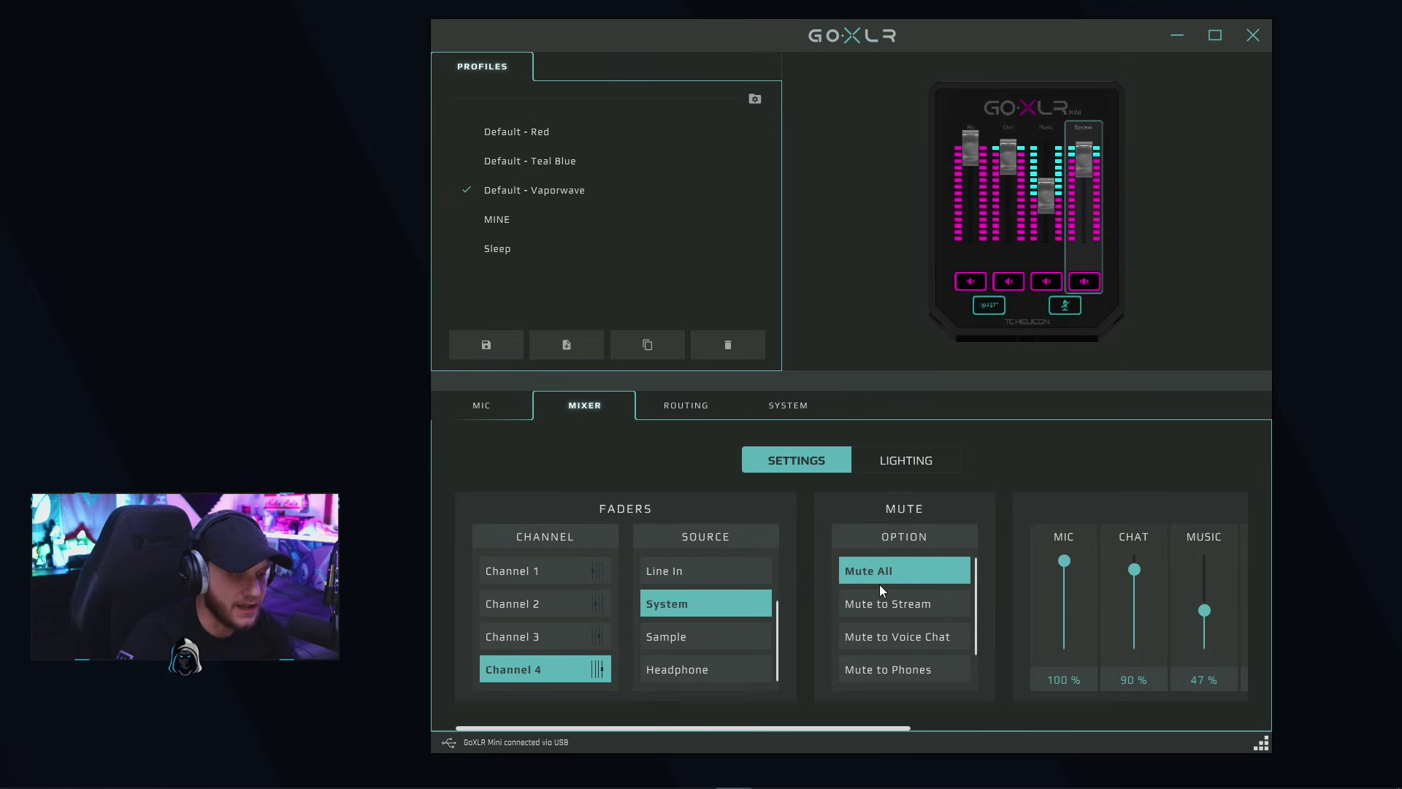
- Recheck Channels 3, 2 and 1, then scroll to the faders showing Music 39% and Chat 90%
{"action": "left_click", "coordinate": [574, 636]}
{"action": "left_click", "coordinate": [564, 596]}
{"action": "left_click", "coordinate": [556, 571]}
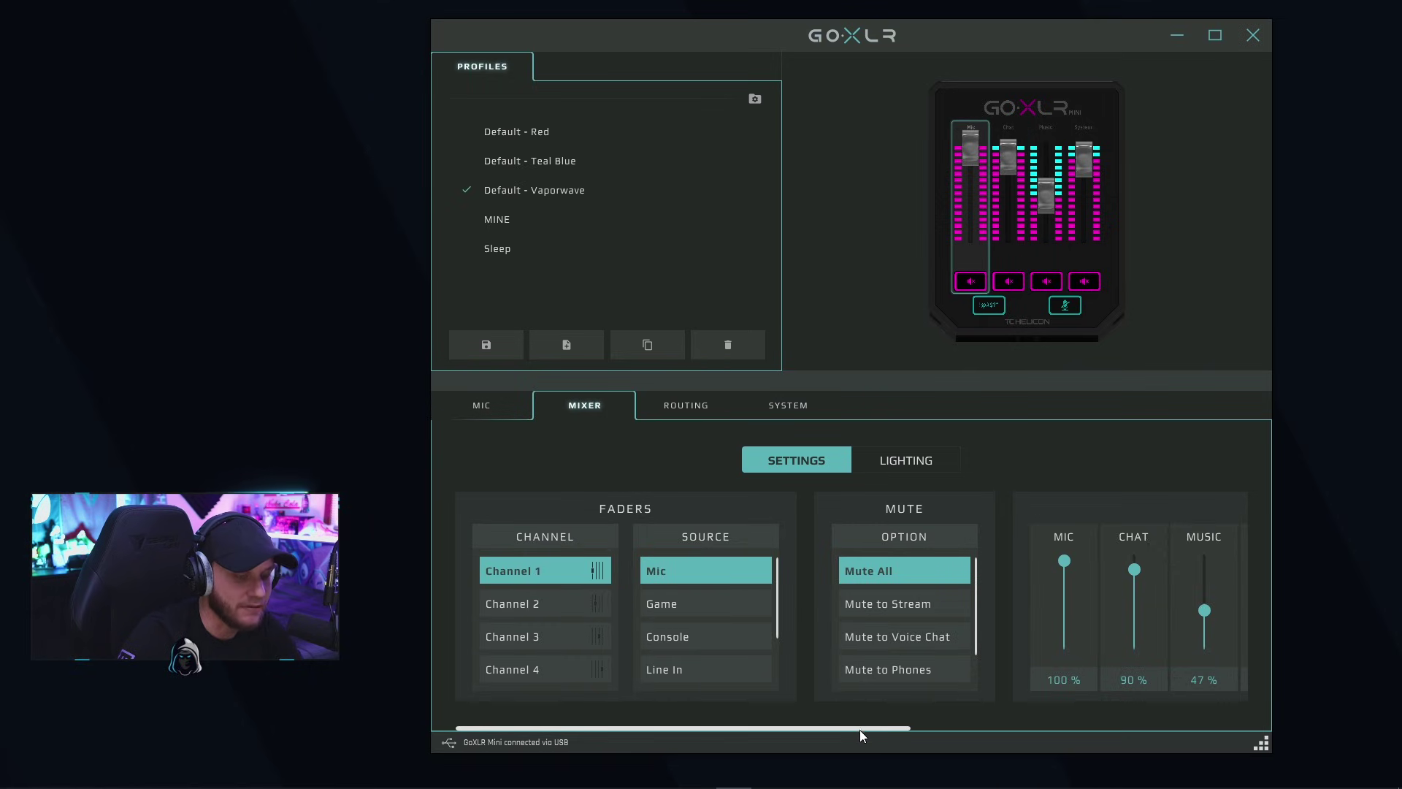
{"action": "left_click_drag", "start_coordinate": [859, 729], "coordinate": [1149, 705]}
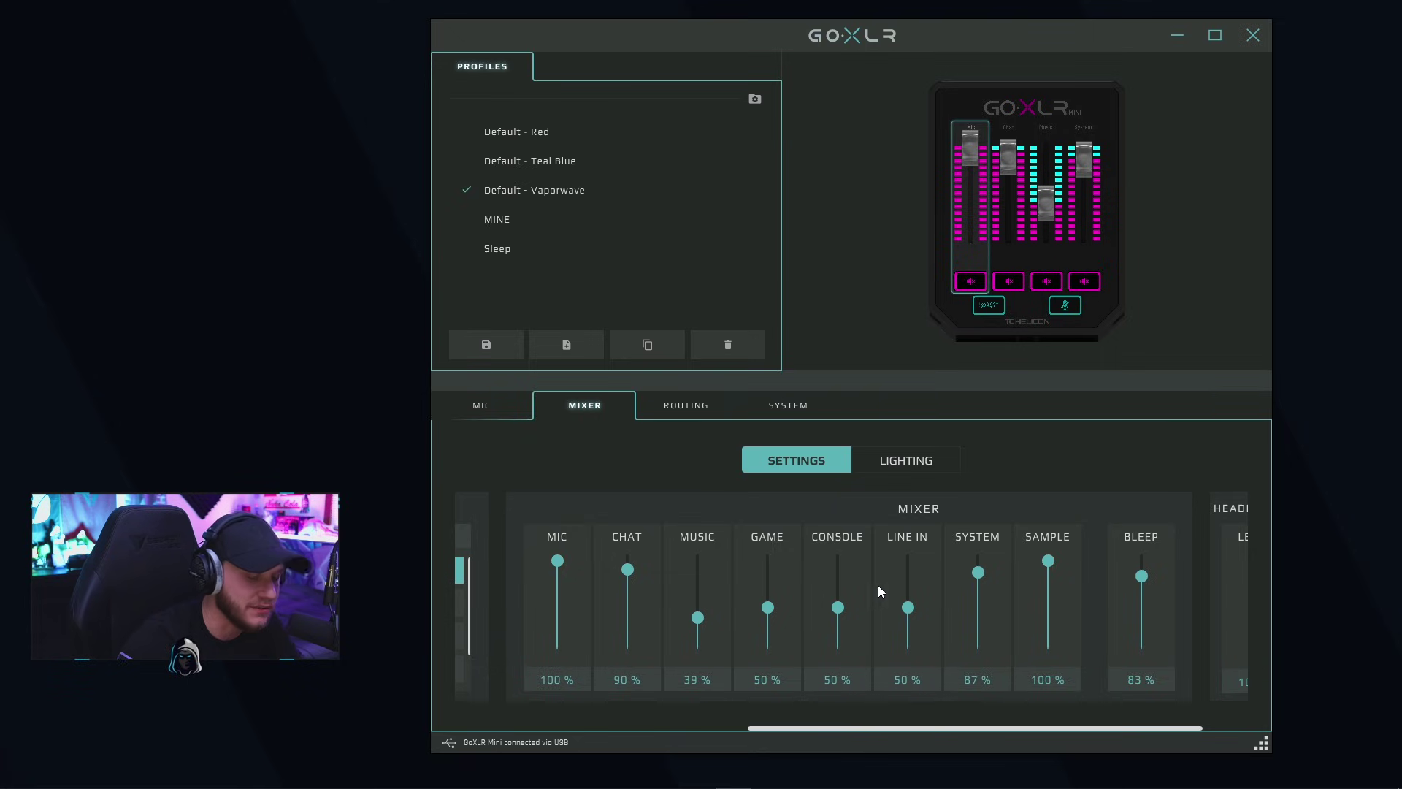
- Glance at mixer lighting, then raise Bleep from 83% to 85%, leaving headphones at 100%
{"action": "left_click", "coordinate": [909, 455]}
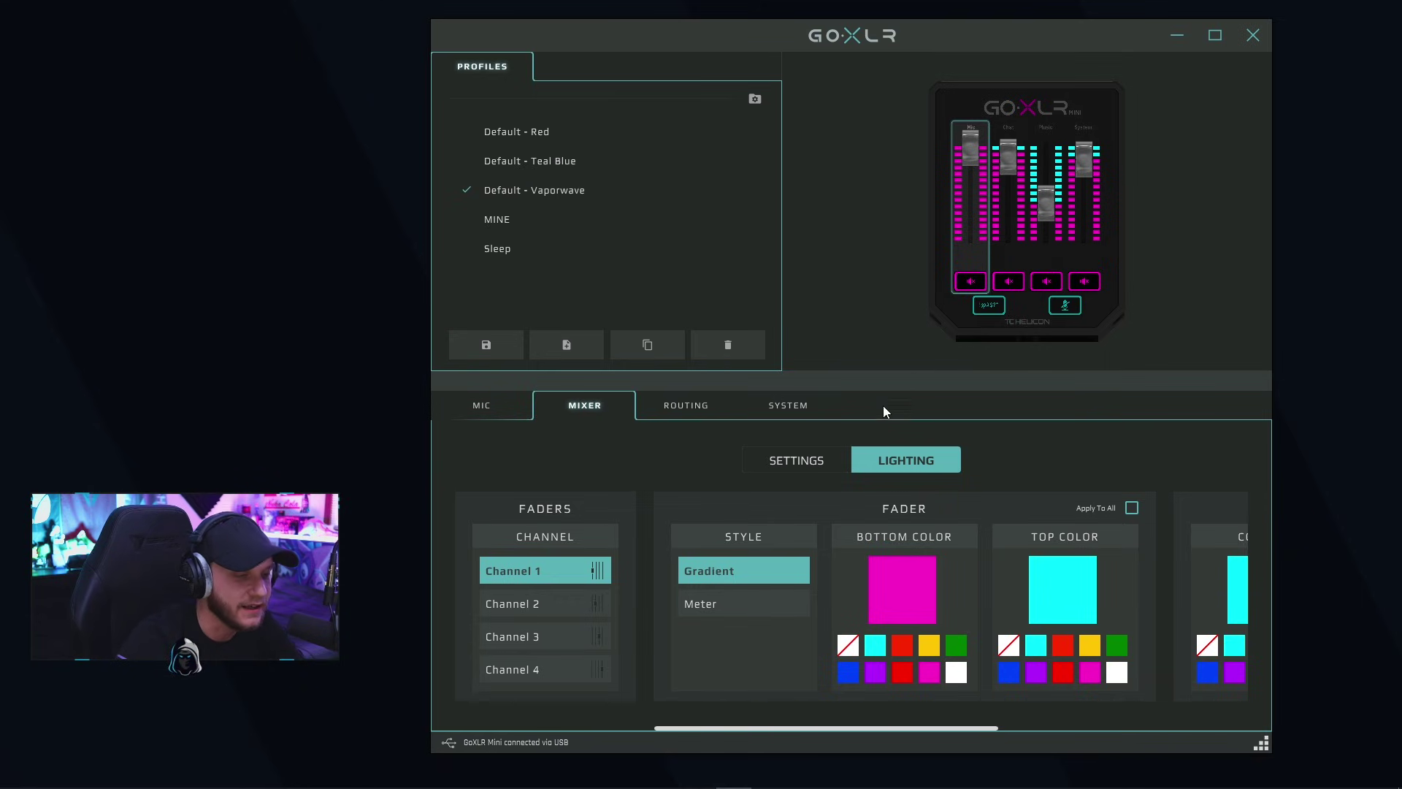
{"action": "left_click", "coordinate": [806, 461]}
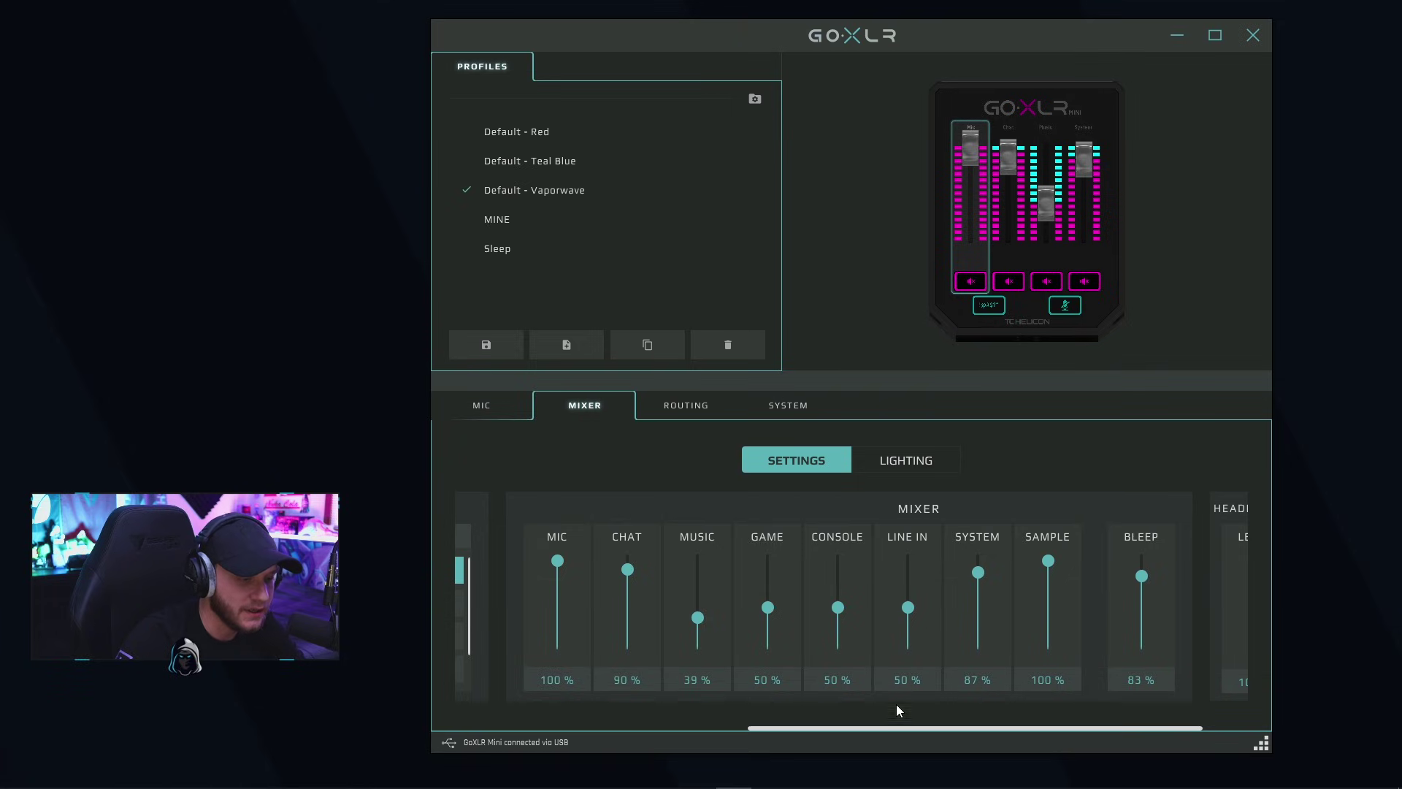
{"action": "left_click_drag", "start_coordinate": [911, 726], "coordinate": [966, 726]}
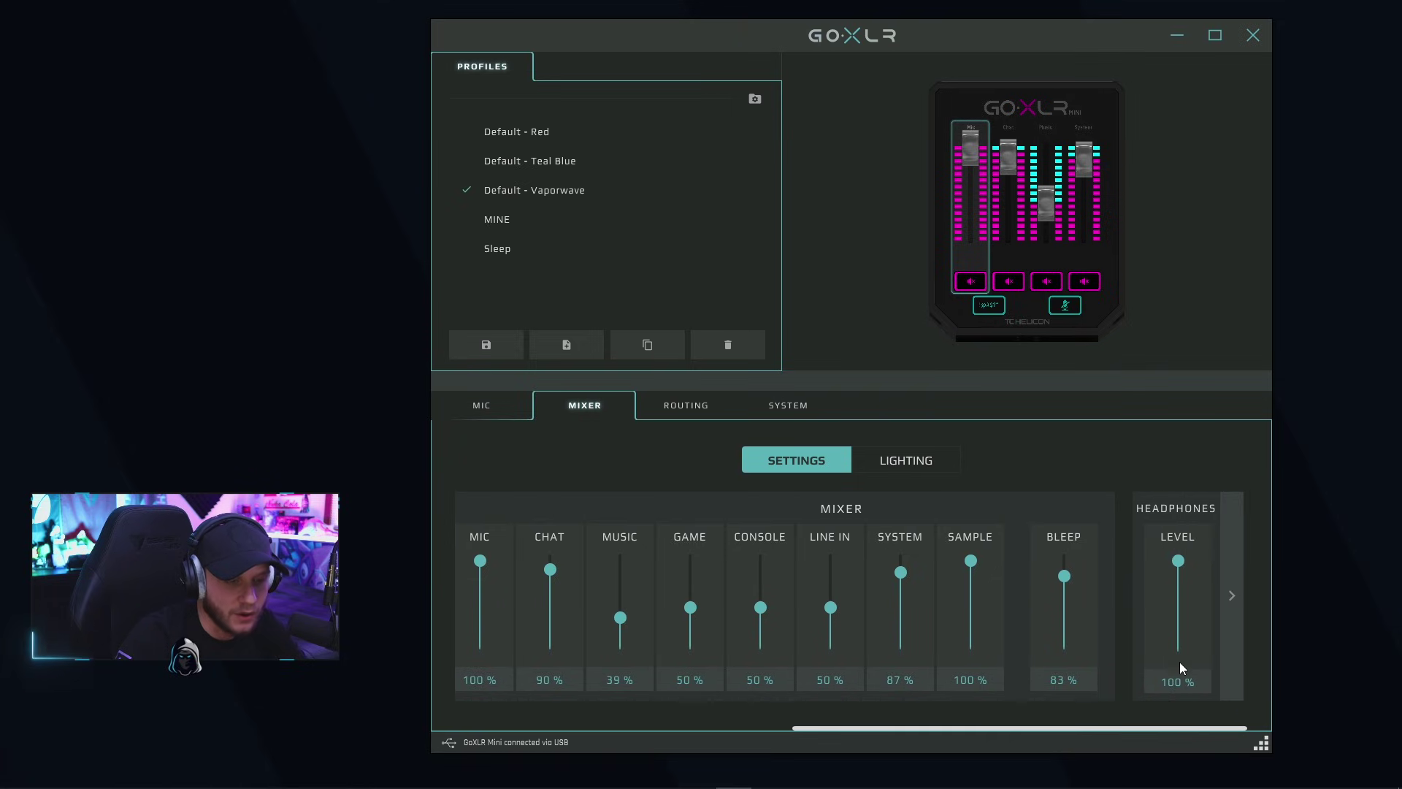
{"action": "left_click_drag", "start_coordinate": [1065, 576], "coordinate": [1066, 574]}
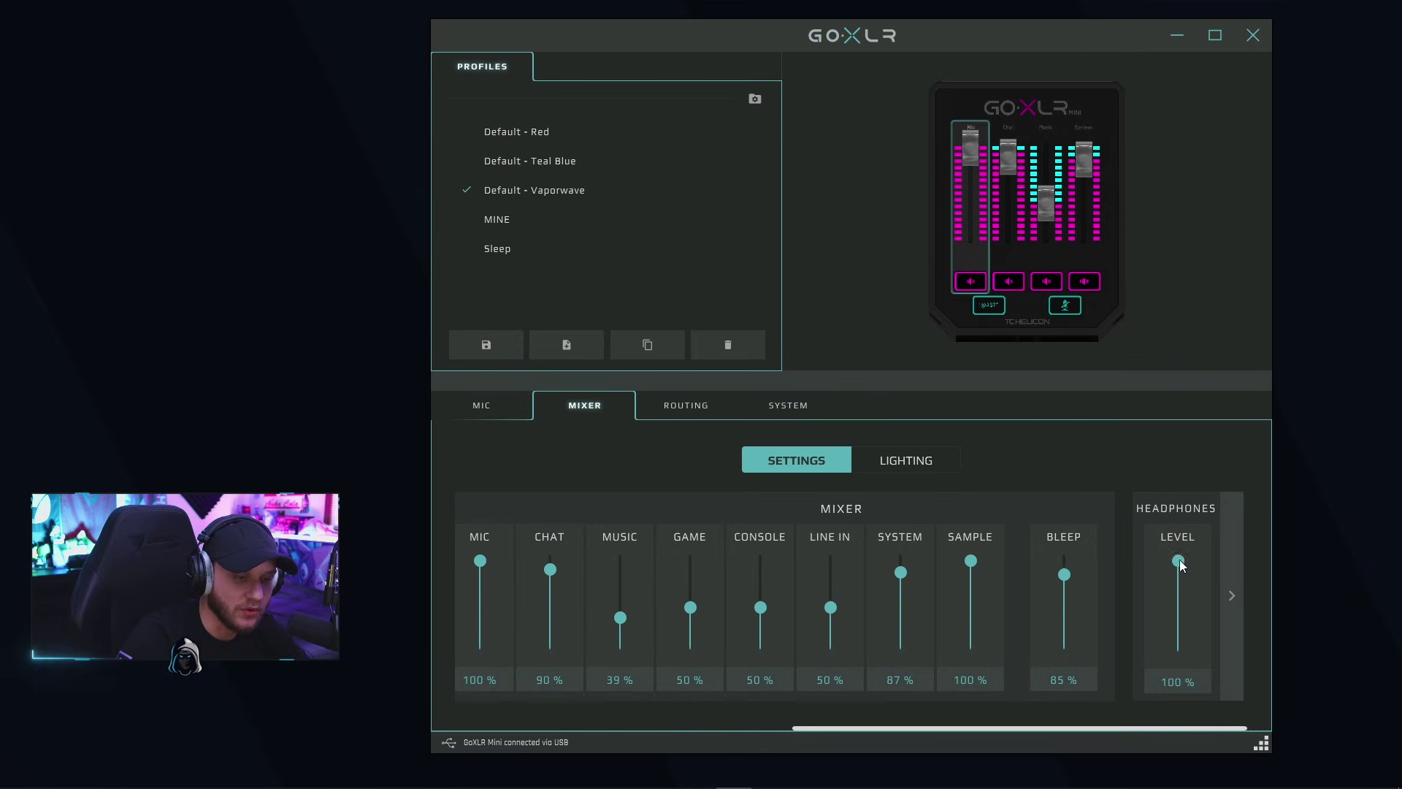
{"action": "mouse_move", "coordinate": [1180, 559]}
{"action": "left_mouse_down"}
{"action": "mouse_move", "coordinate": [1183, 606]}
{"action": "mouse_move", "coordinate": [1177, 540]}
{"action": "left_mouse_up"}
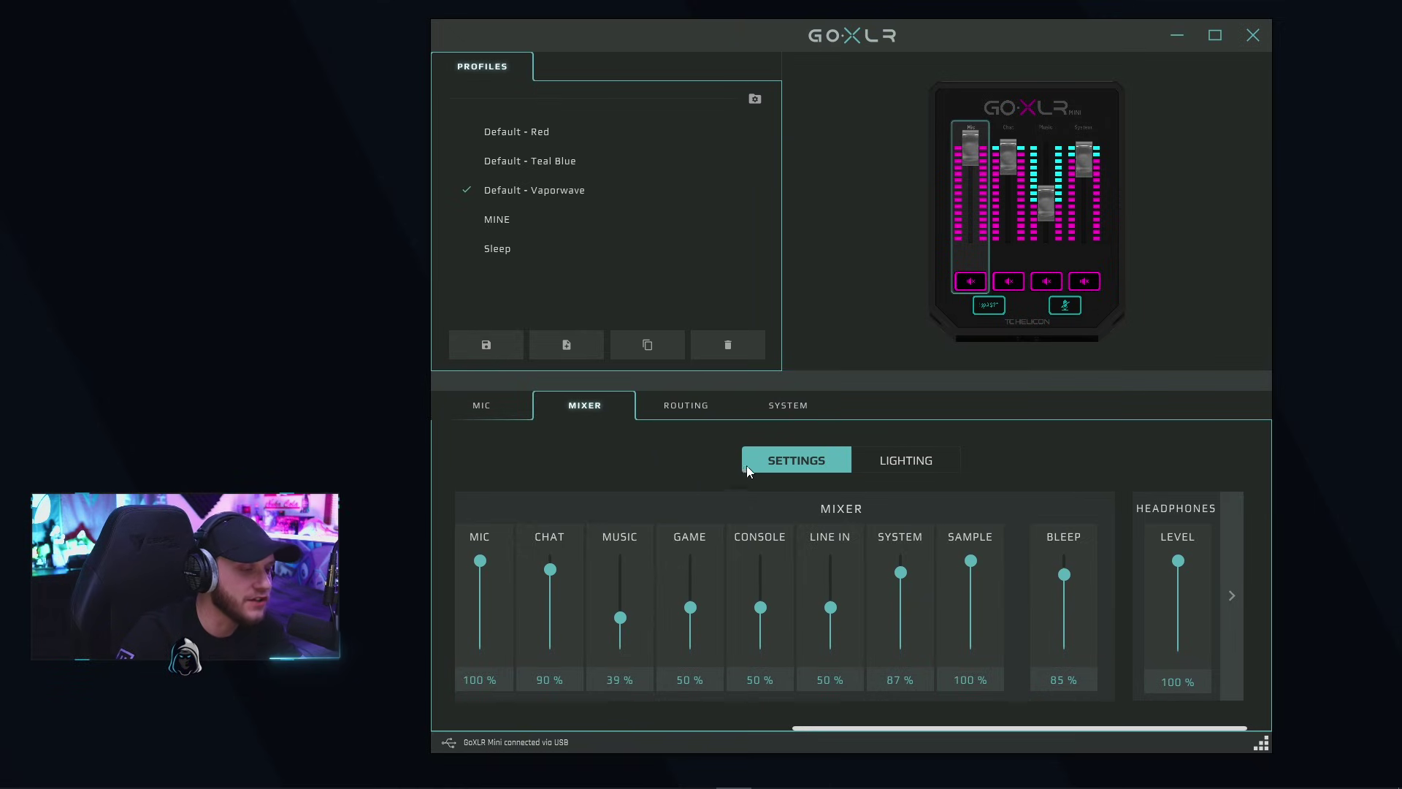
{"action": "left_click", "coordinate": [682, 418]}
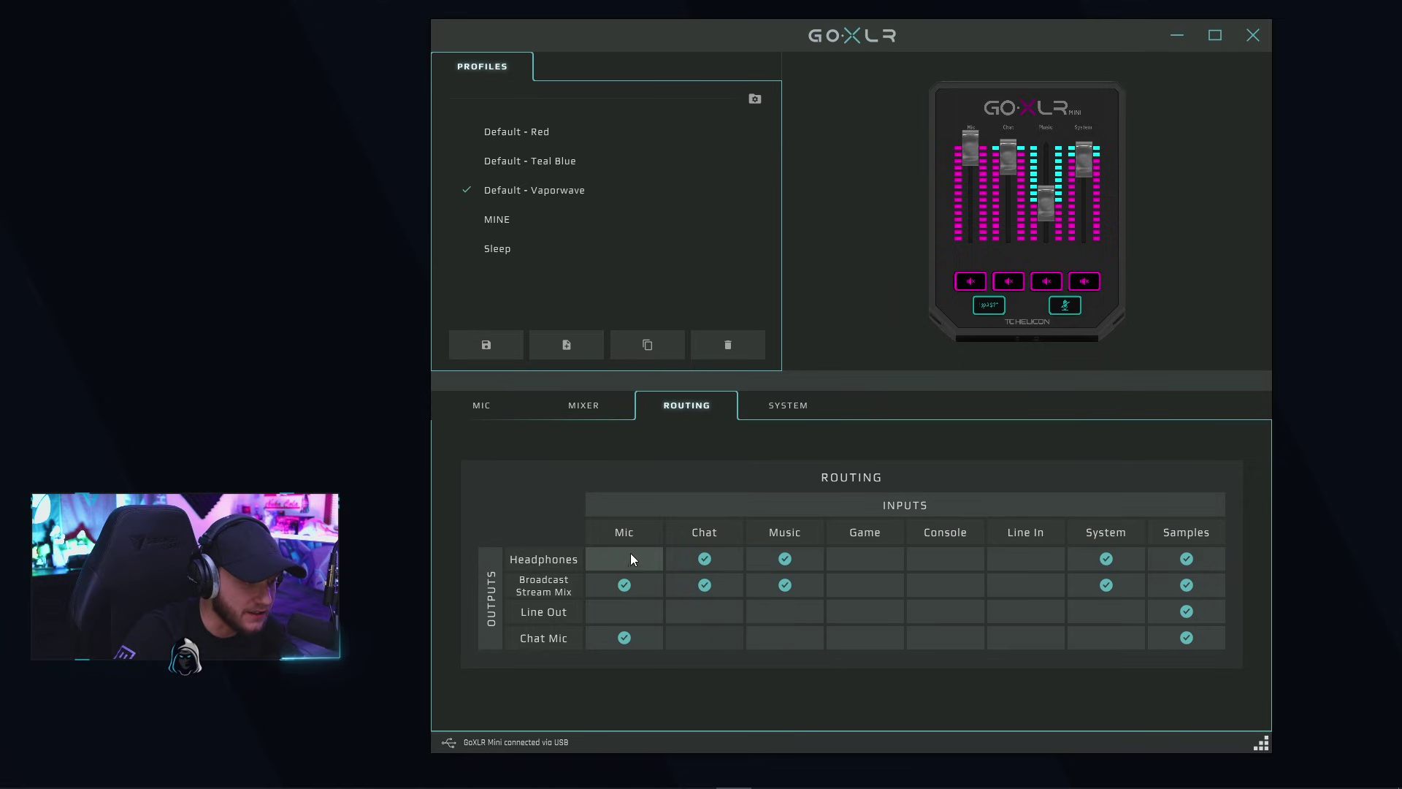
{"action": "mouse_move", "coordinate": [631, 536]}
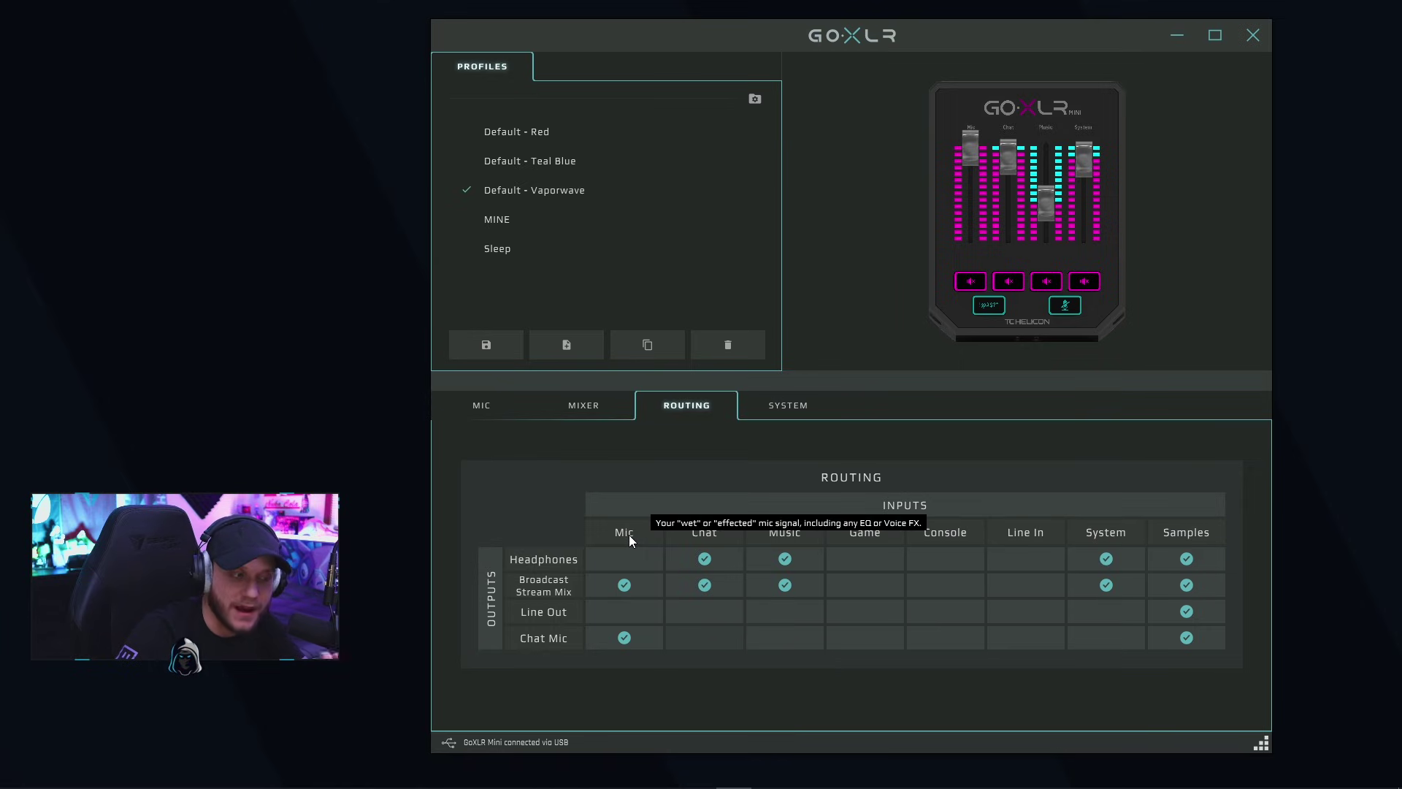
{"action": "mouse_move", "coordinate": [566, 562]}
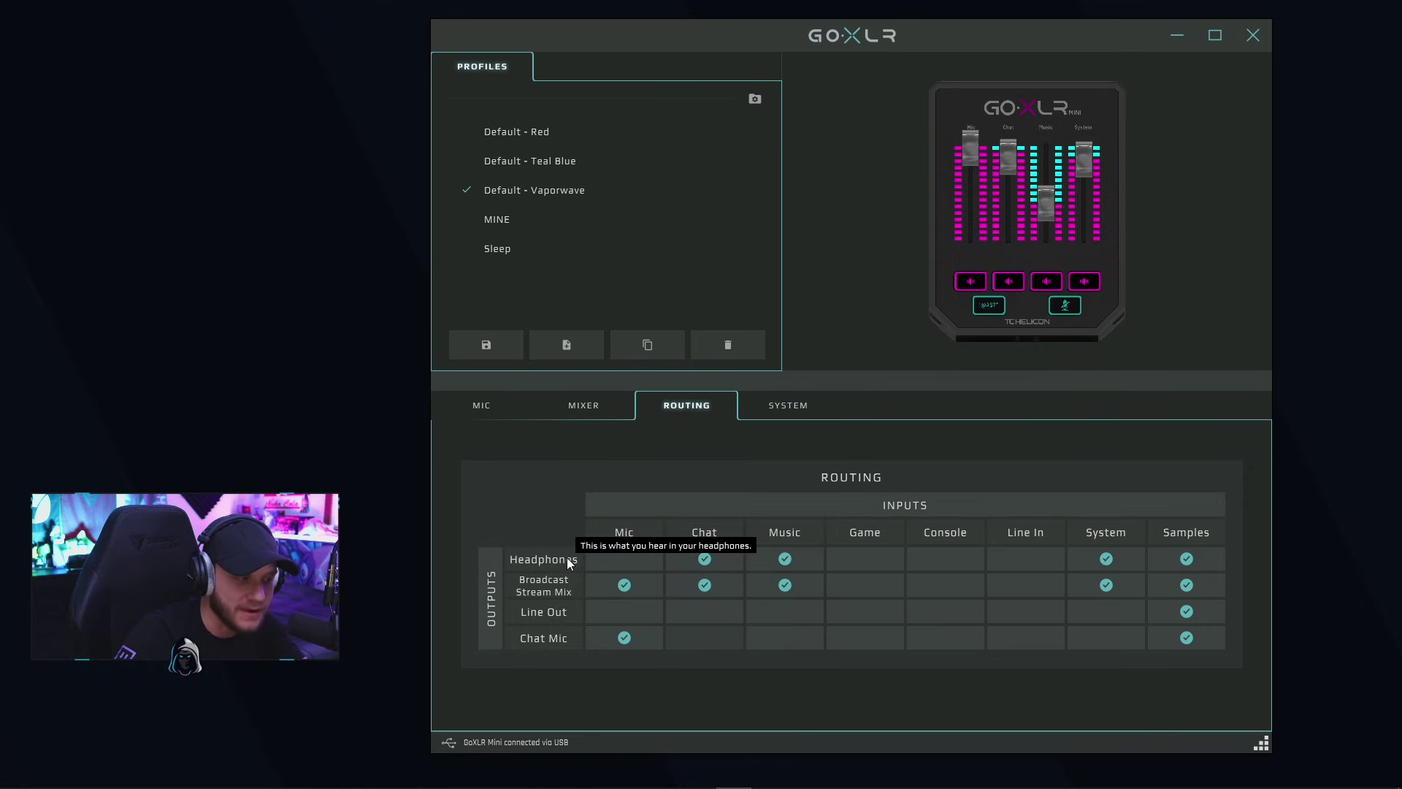
{"action": "left_click", "coordinate": [631, 558]}
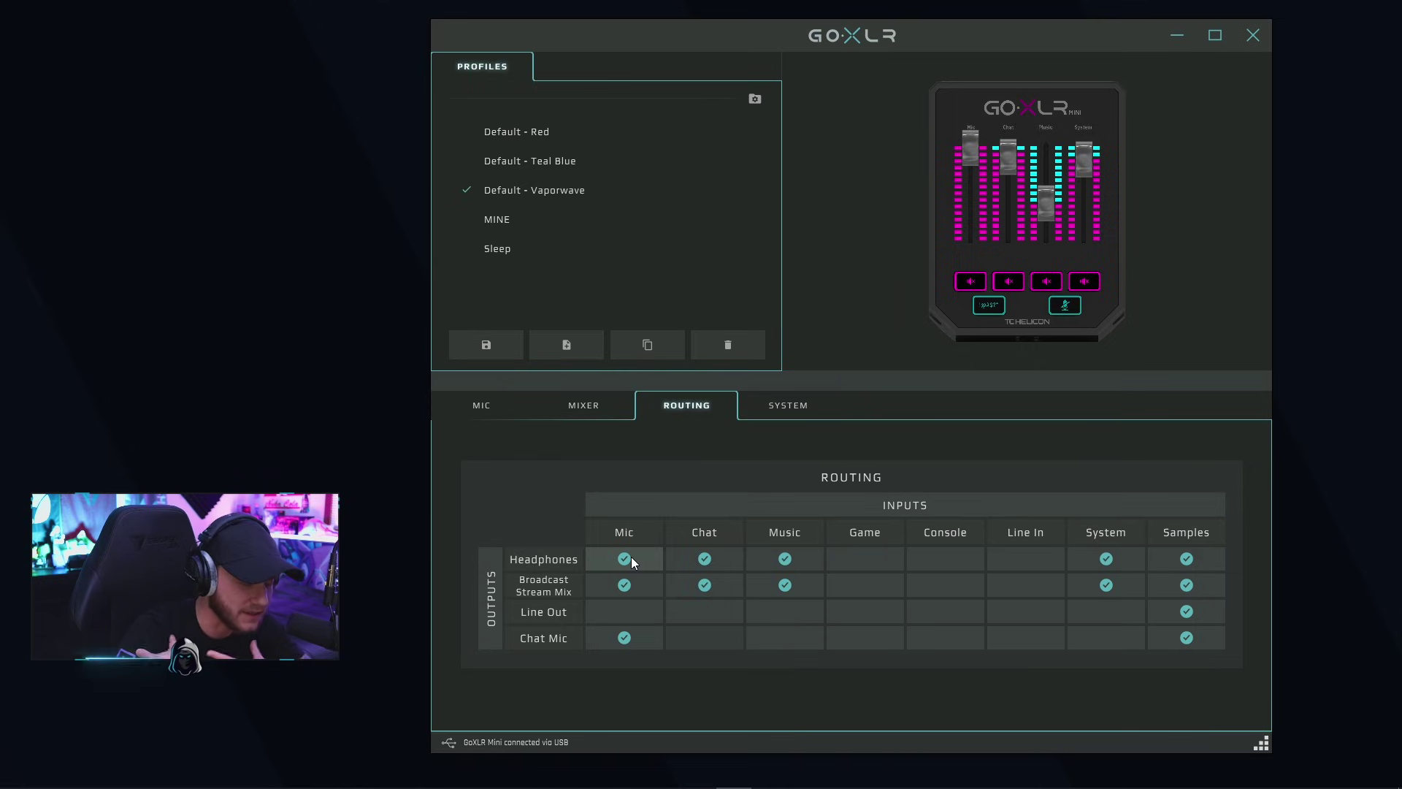
{"action": "left_click", "coordinate": [631, 557]}
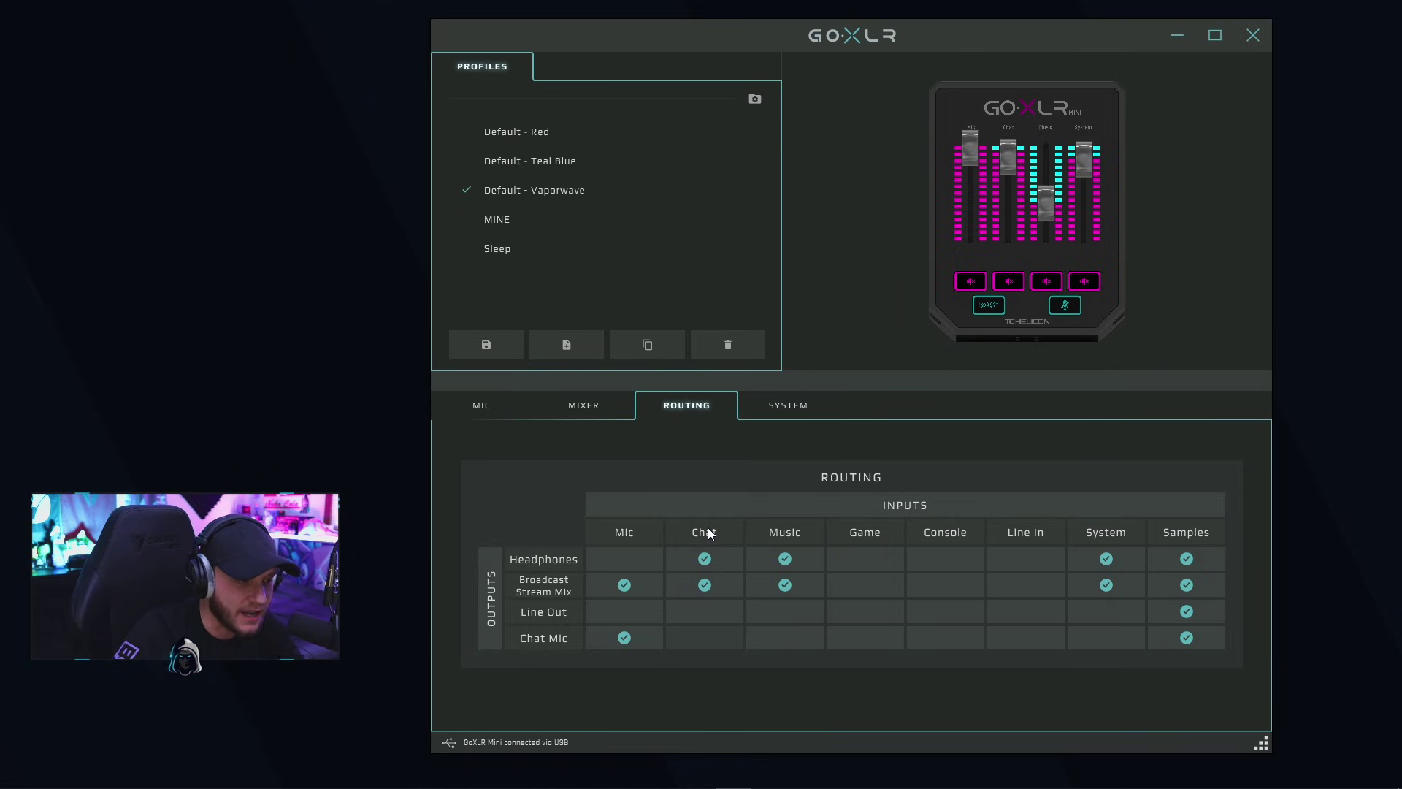
{"action": "mouse_move", "coordinate": [713, 538]}
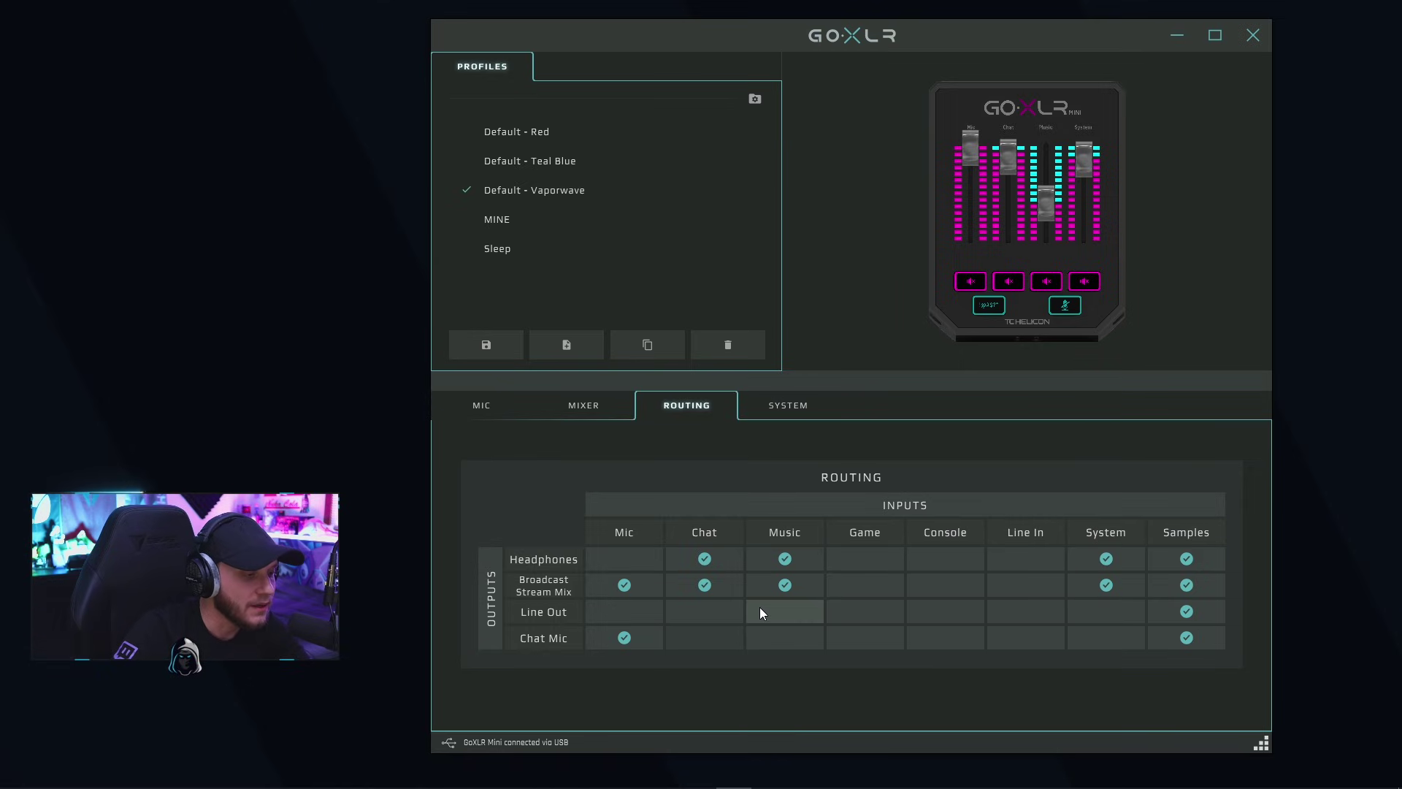
{"action": "mouse_move", "coordinate": [581, 610]}
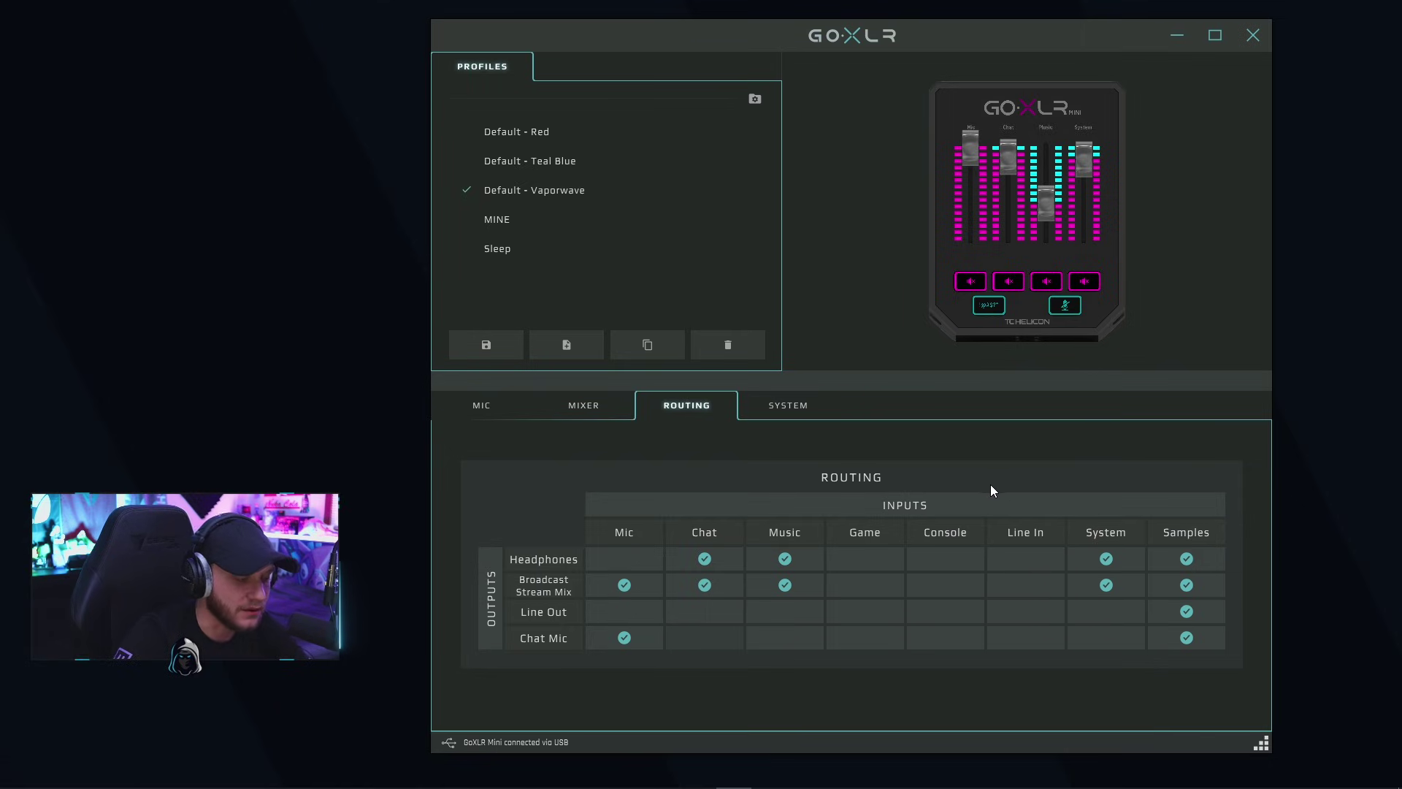
{"action": "left_click", "coordinate": [597, 411]}
{"action": "left_click", "coordinate": [515, 413]}
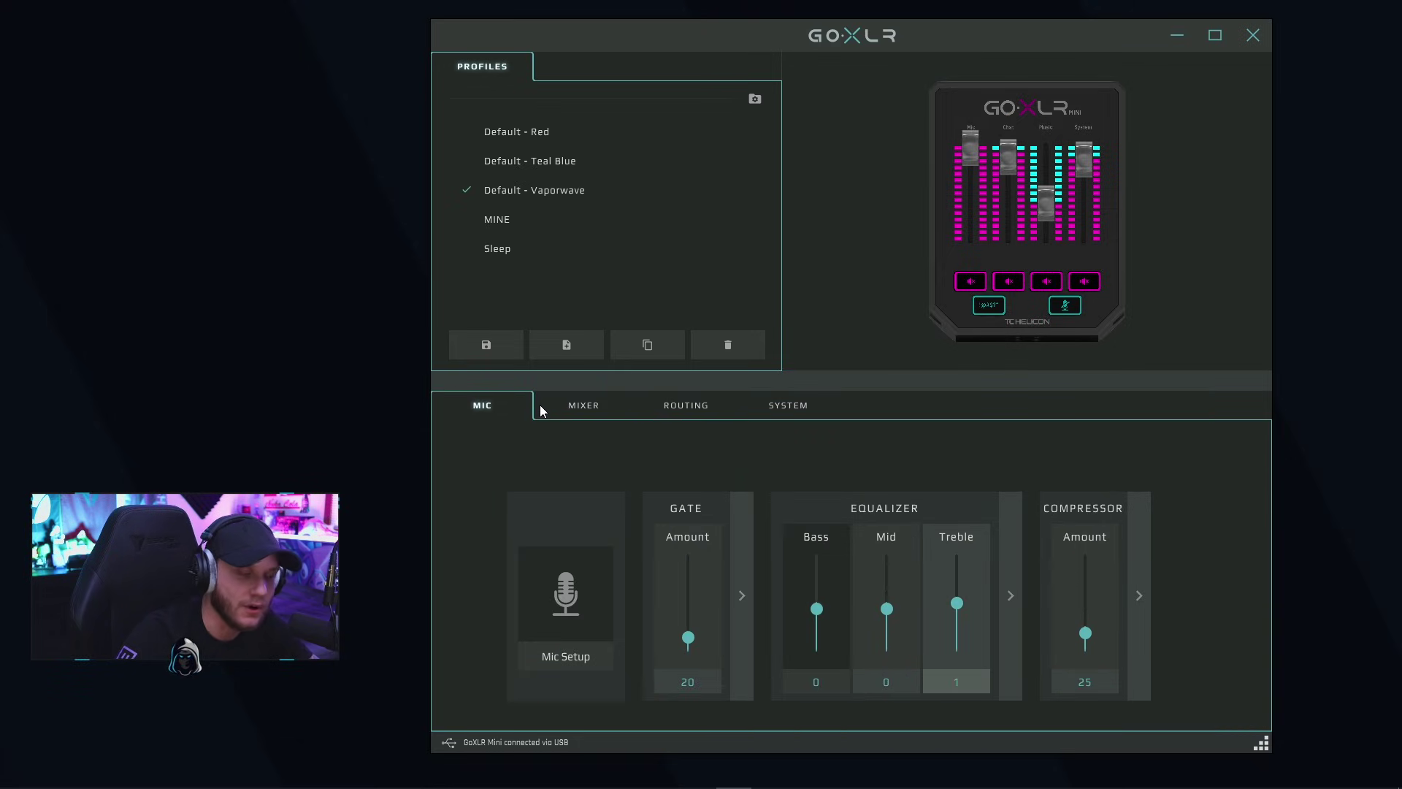
{"action": "left_click", "coordinate": [585, 411]}
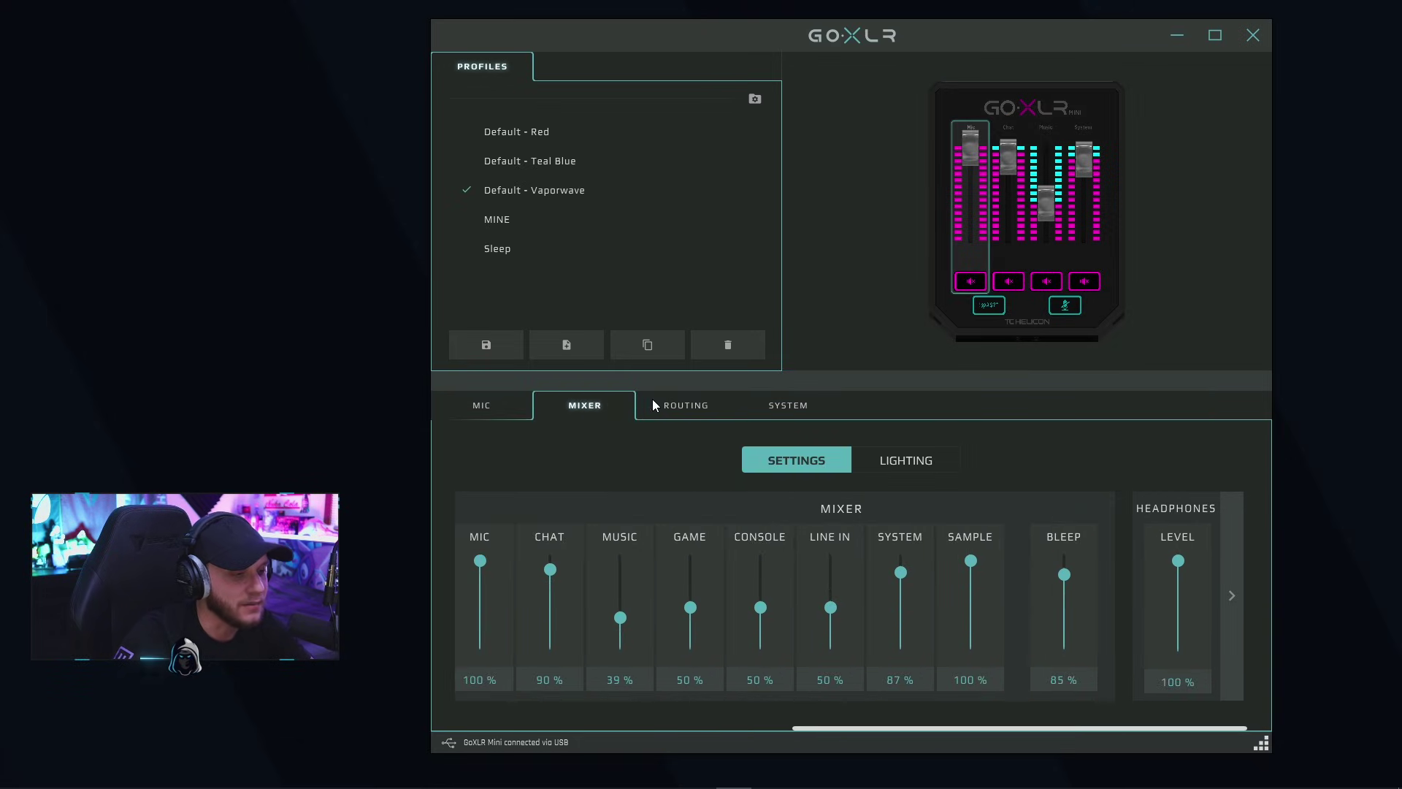
{"action": "left_click", "coordinate": [658, 406]}
{"action": "left_click", "coordinate": [531, 412]}
{"action": "left_click", "coordinate": [574, 403]}
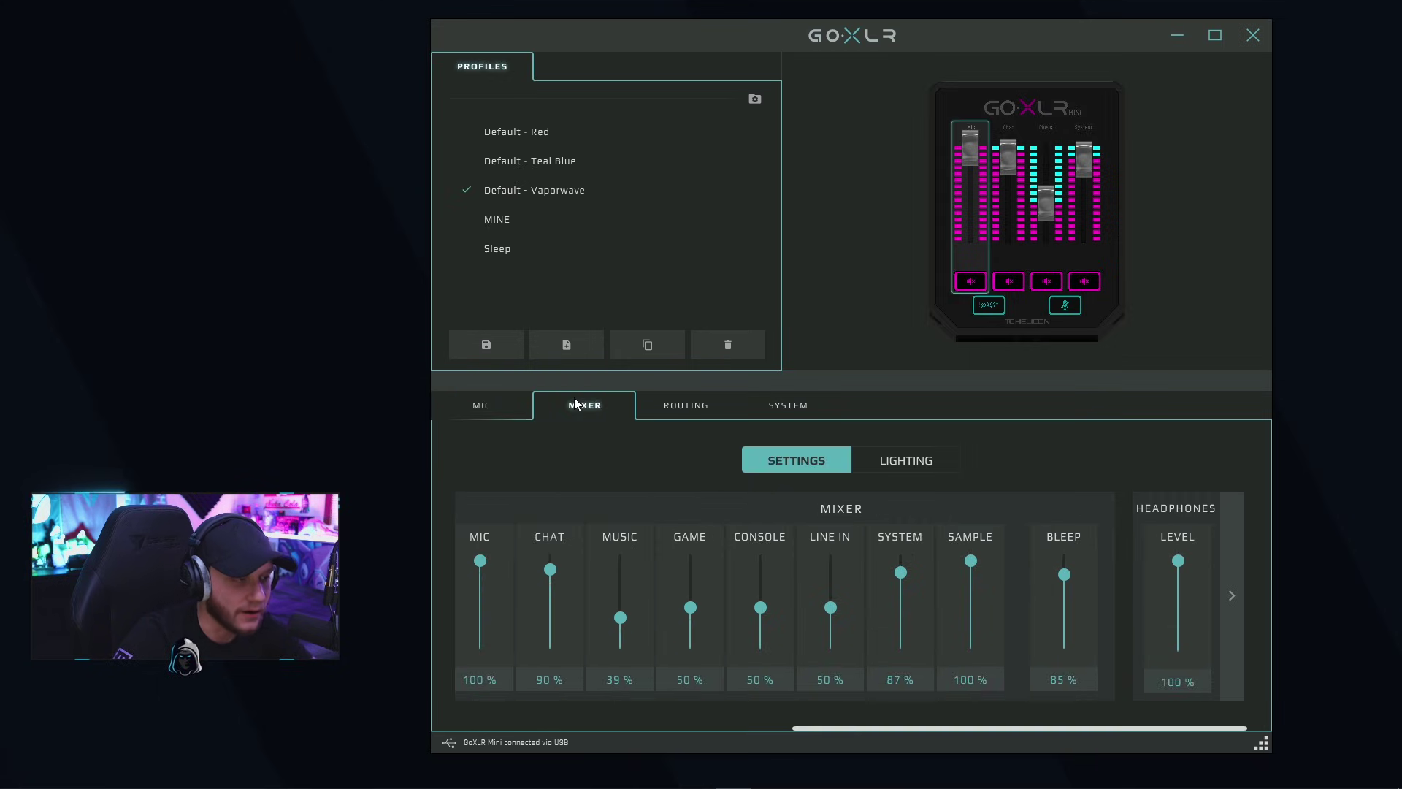
{"action": "left_click", "coordinate": [665, 411]}
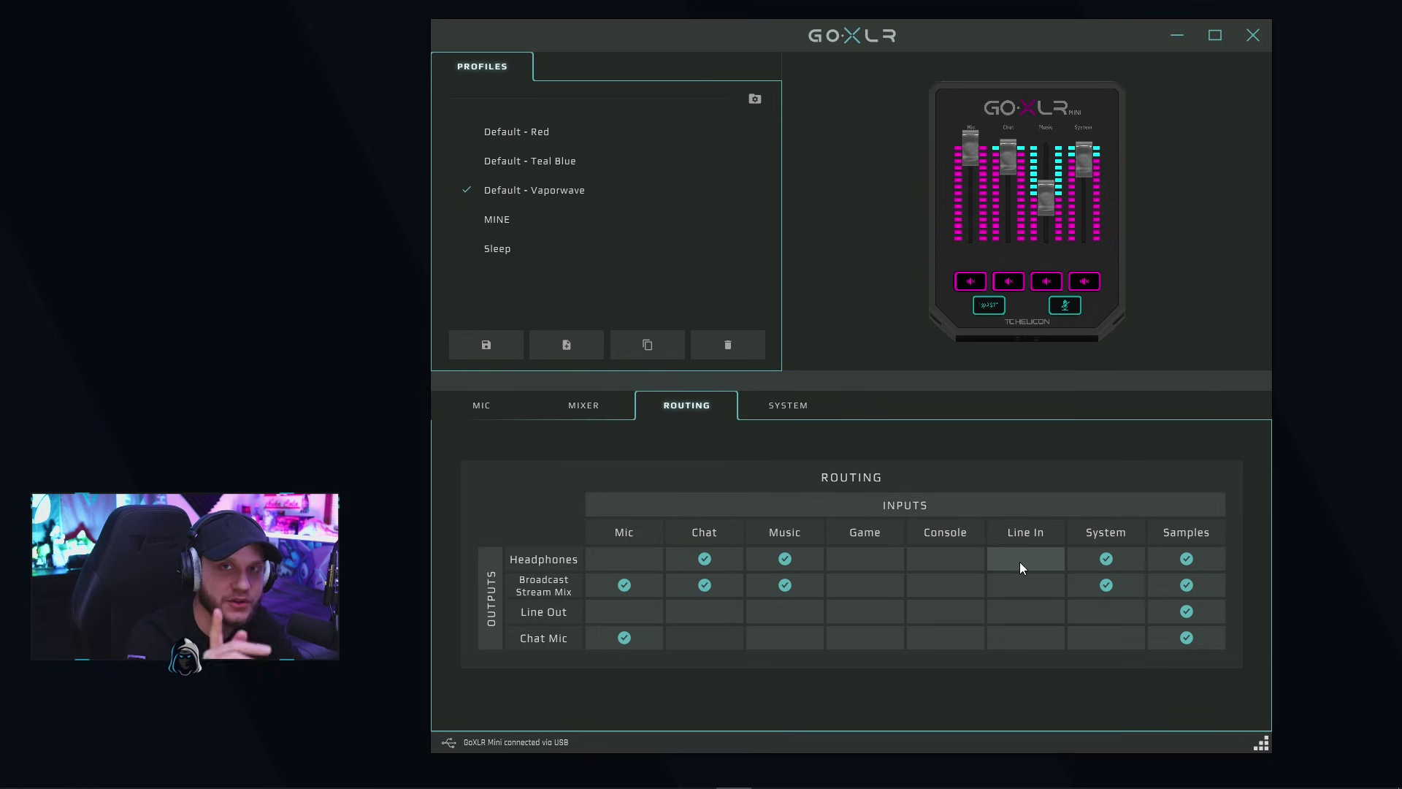
{"action": "key", "text": "super"}
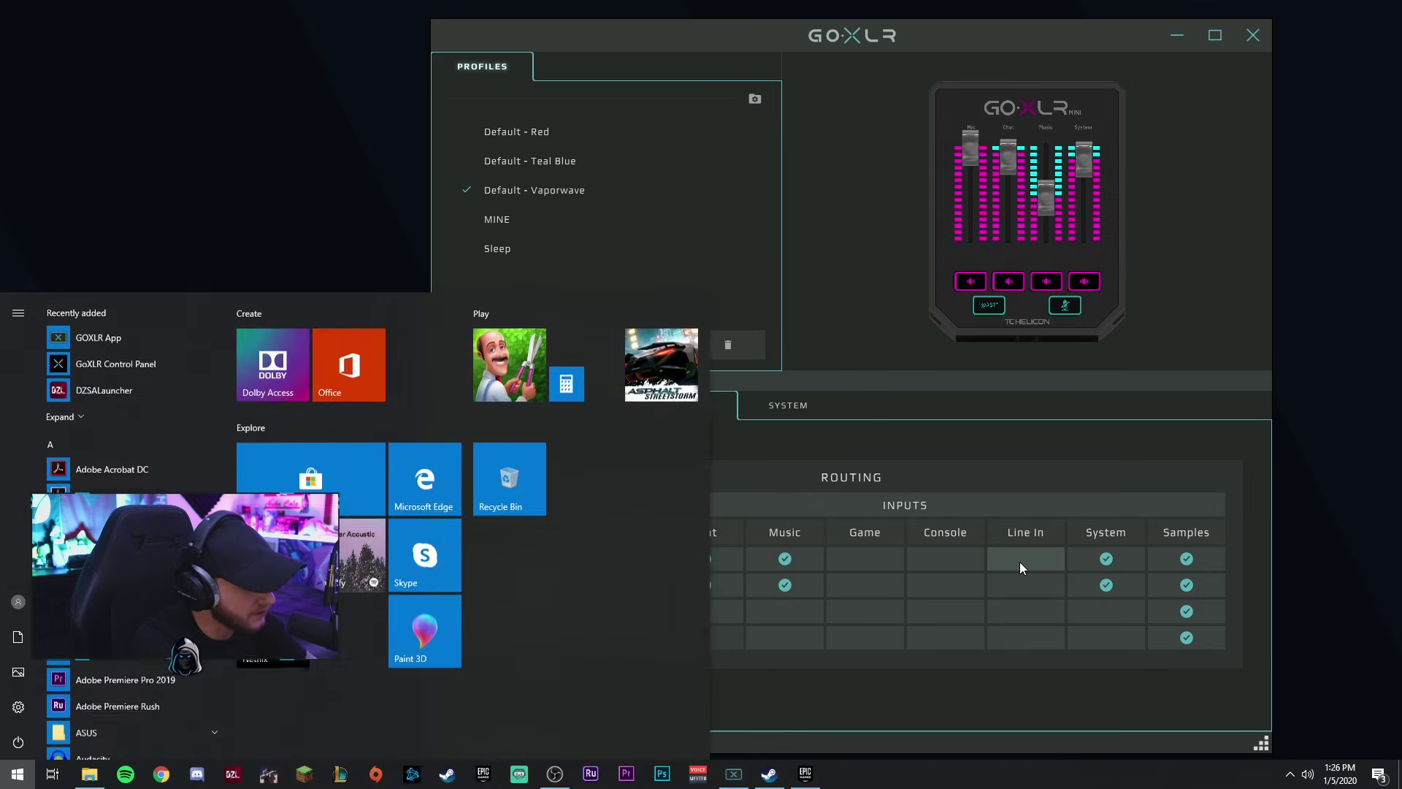
{"action": "type", "text": "spoti"}
{"action": "key", "text": "Return"}
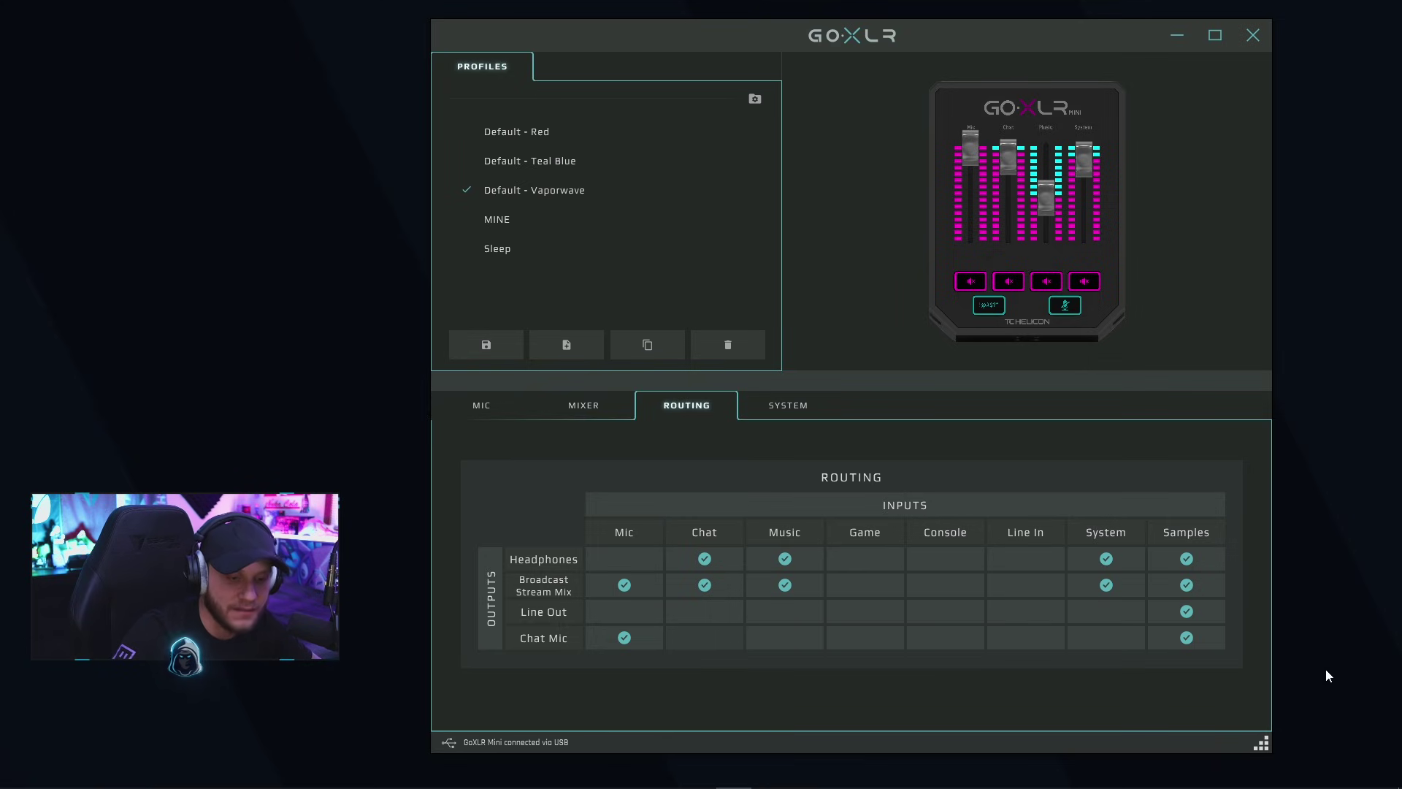
- Open Windows Sound settings maximised on App volume and device preferences
{"action": "right_click", "coordinate": [1308, 774]}
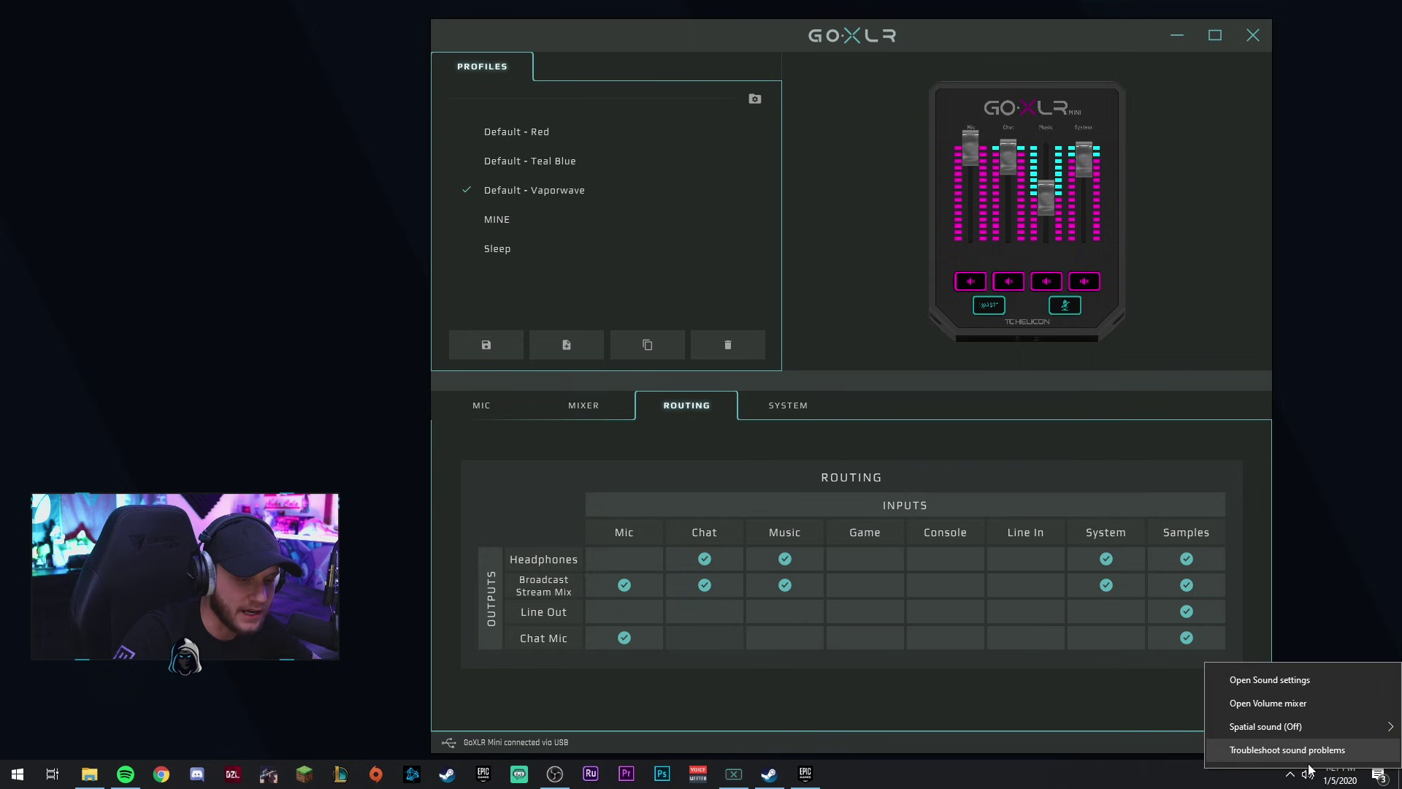
{"action": "left_click", "coordinate": [1286, 680]}
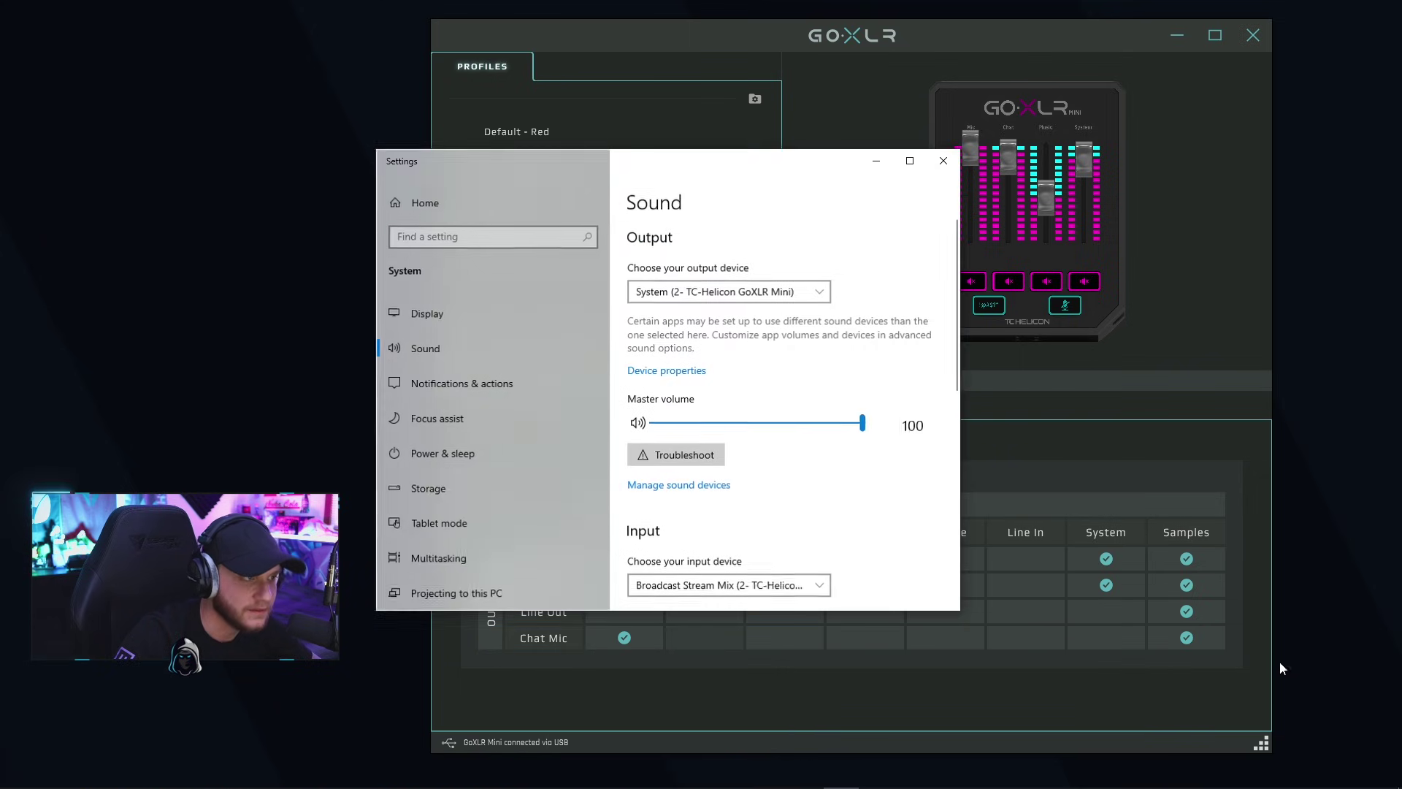
{"action": "double_click", "coordinate": [822, 157]}
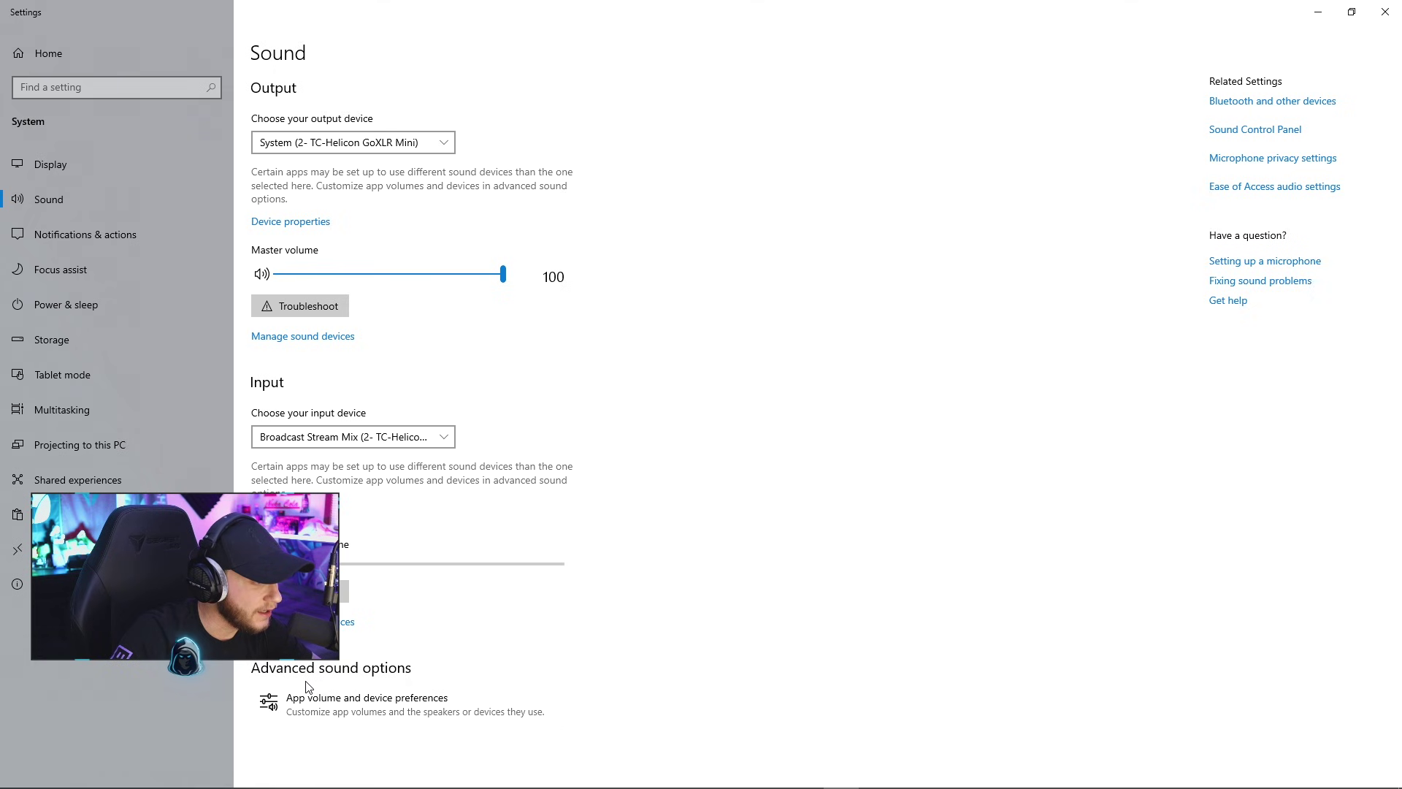
{"action": "left_click", "coordinate": [384, 712]}
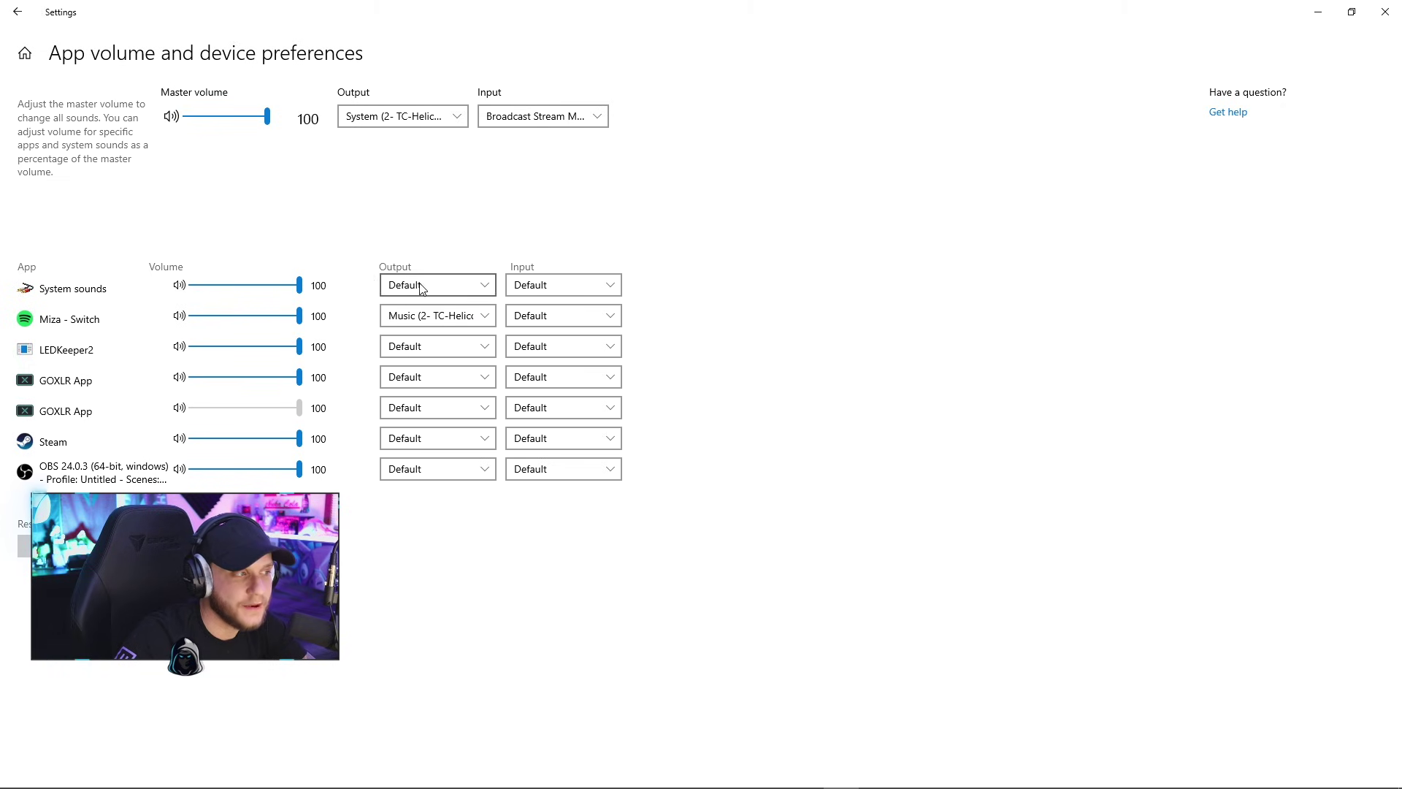
- Set the Miza - Switch output to Music (2- TC-Helicon GoXLR Mini)
{"action": "left_click", "coordinate": [415, 317]}
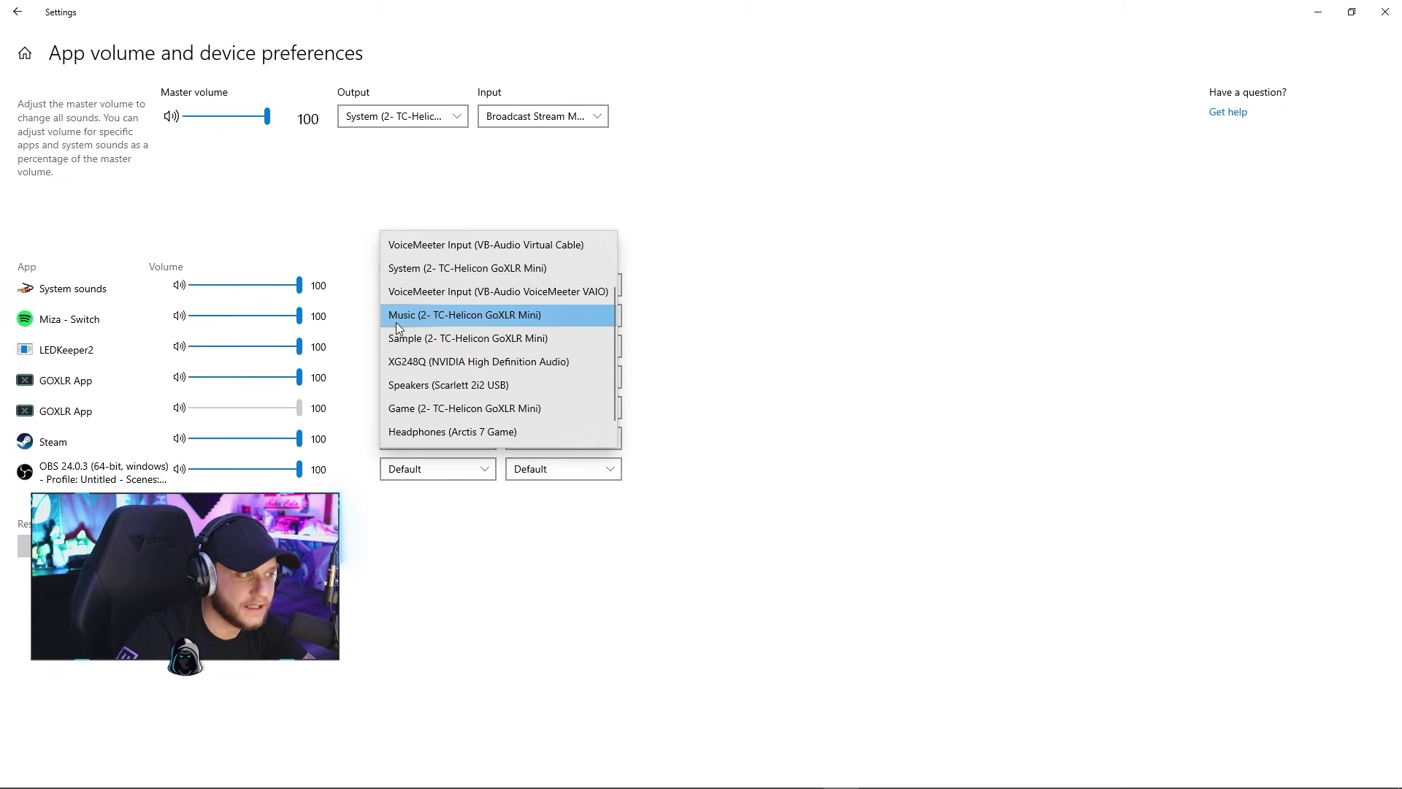
{"action": "left_click", "coordinate": [487, 320]}
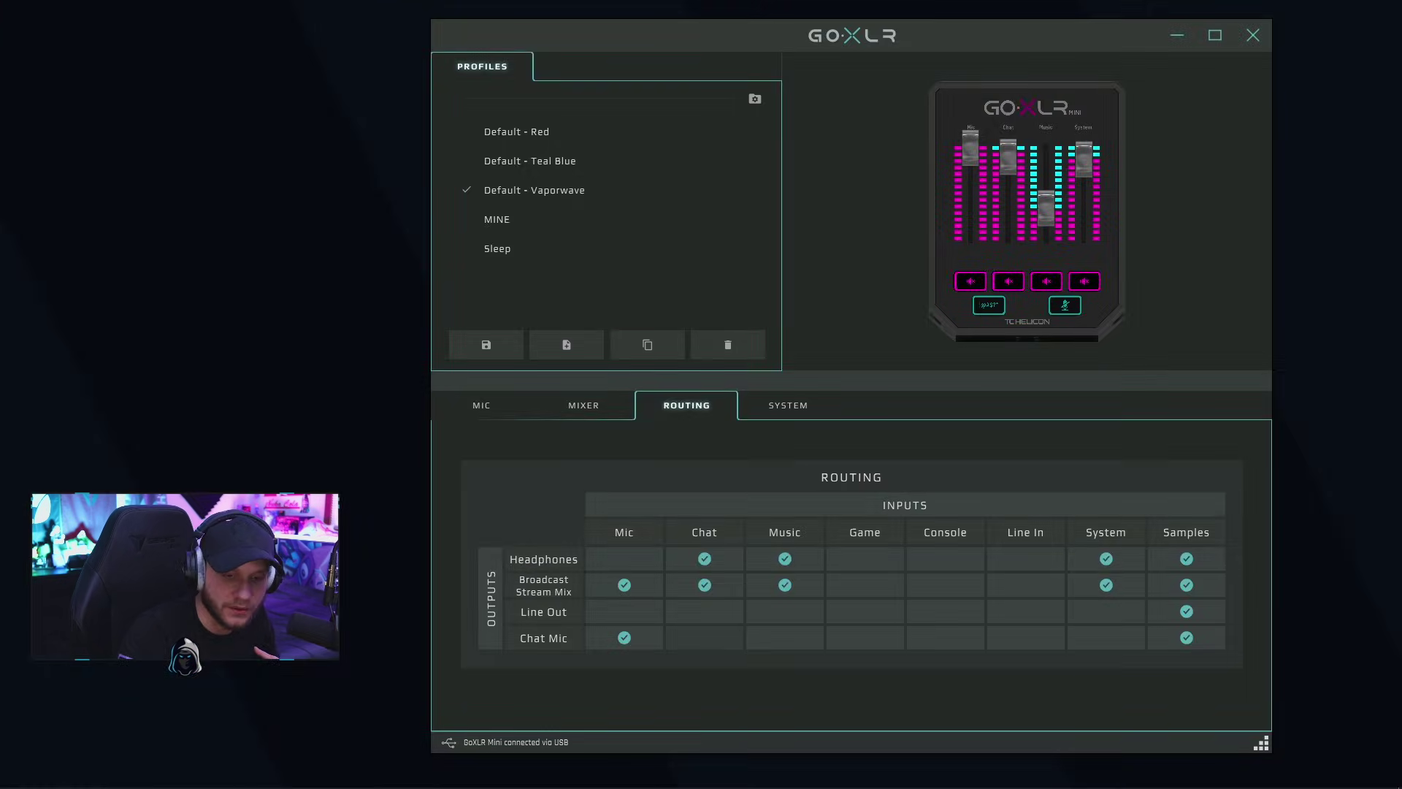
- Launch Discord and set Voice & Video input to Chat Mic and output to Chat
{"action": "mouse_move", "coordinate": [412, 783]}
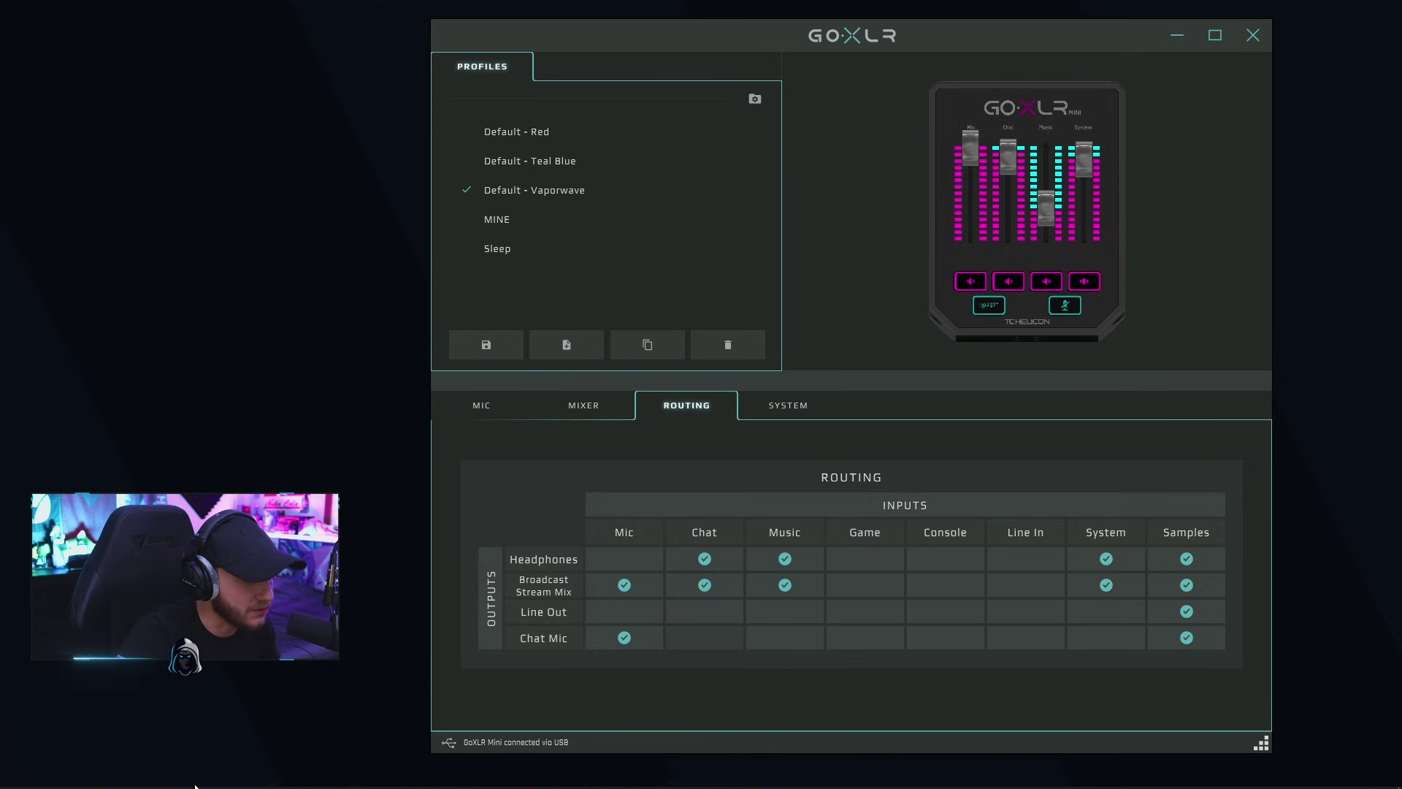
{"action": "left_click", "coordinate": [197, 776]}
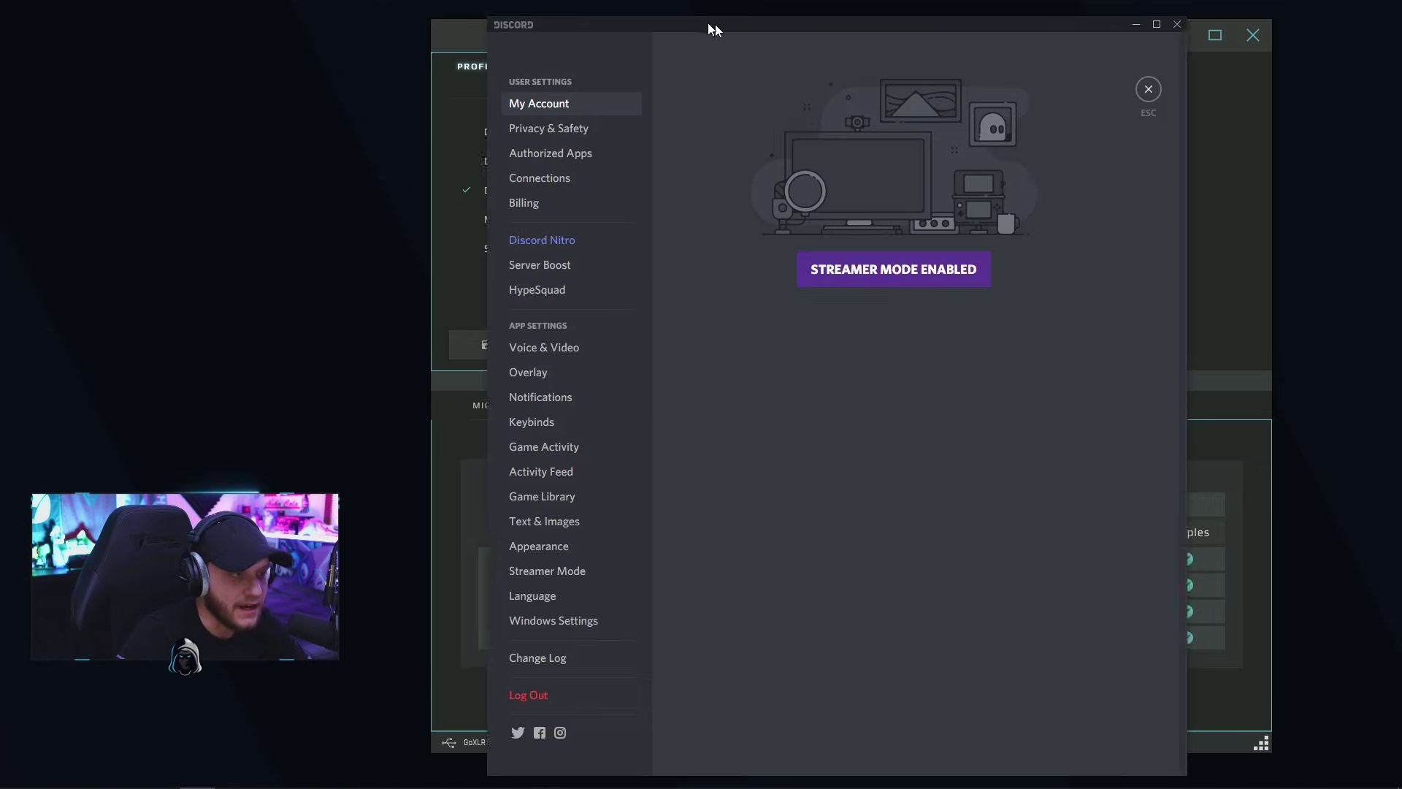
{"action": "left_click_drag", "start_coordinate": [707, 23], "coordinate": [664, 14]}
{"action": "left_click", "coordinate": [500, 338]}
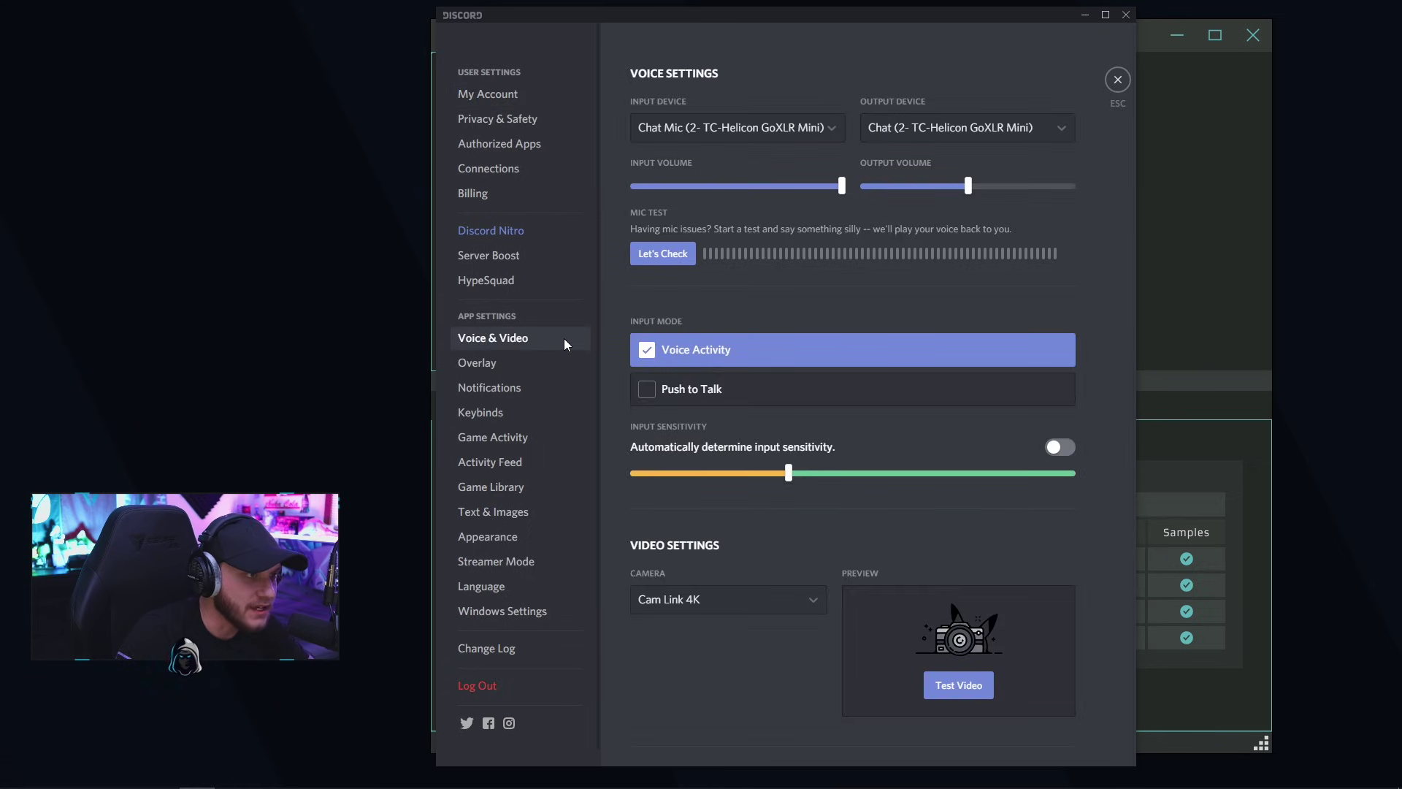
{"action": "left_click", "coordinate": [677, 134]}
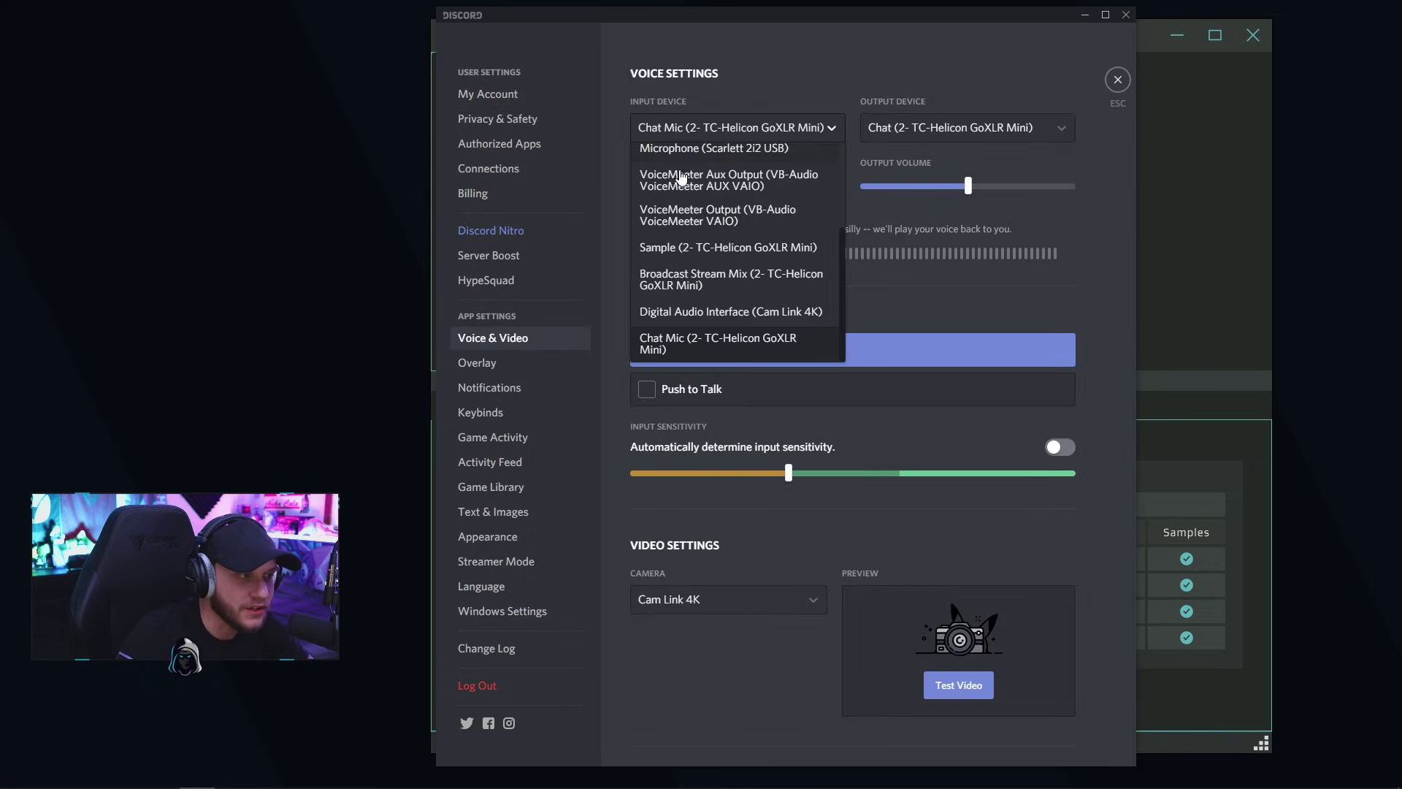
{"action": "left_click", "coordinate": [679, 354]}
{"action": "left_click", "coordinate": [935, 135]}
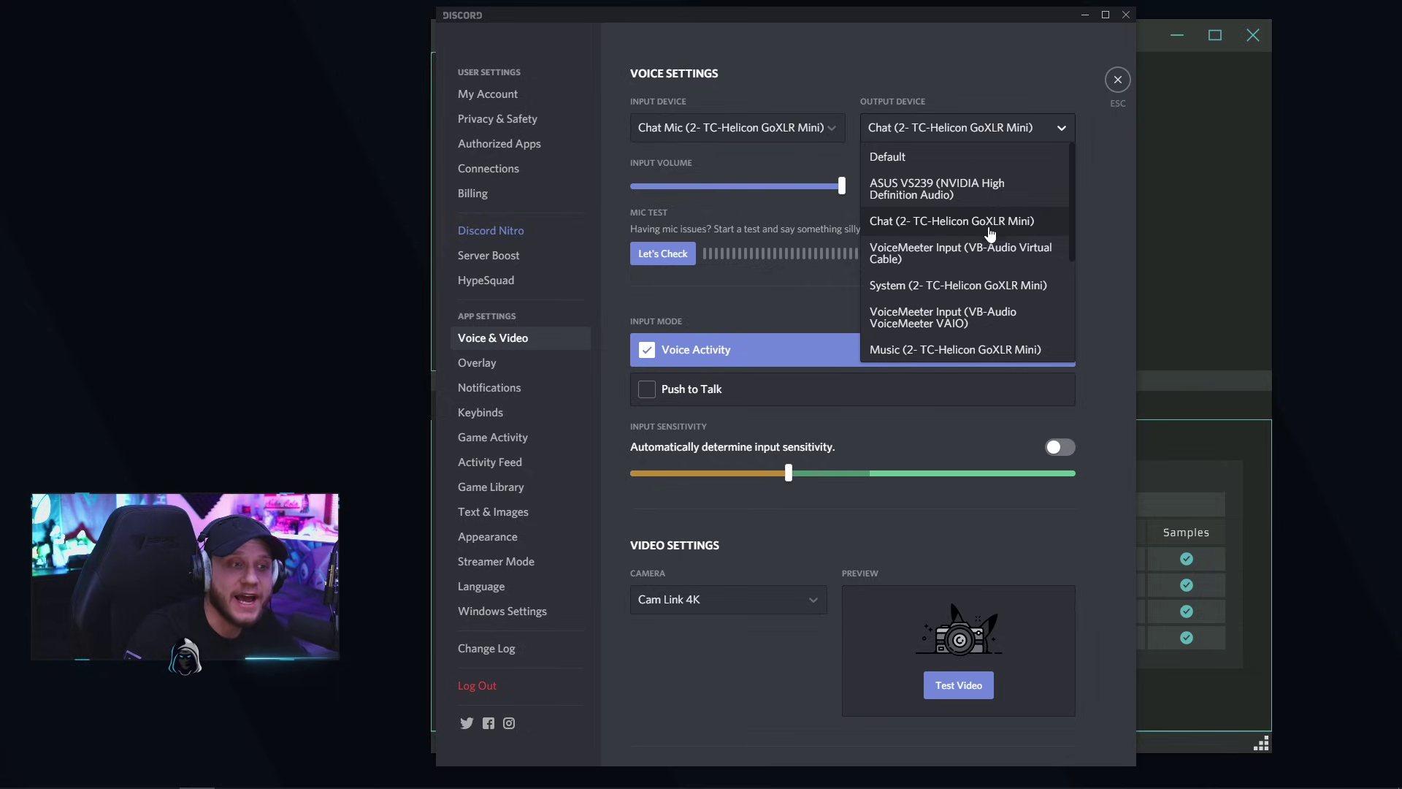
{"action": "left_click", "coordinate": [957, 225]}
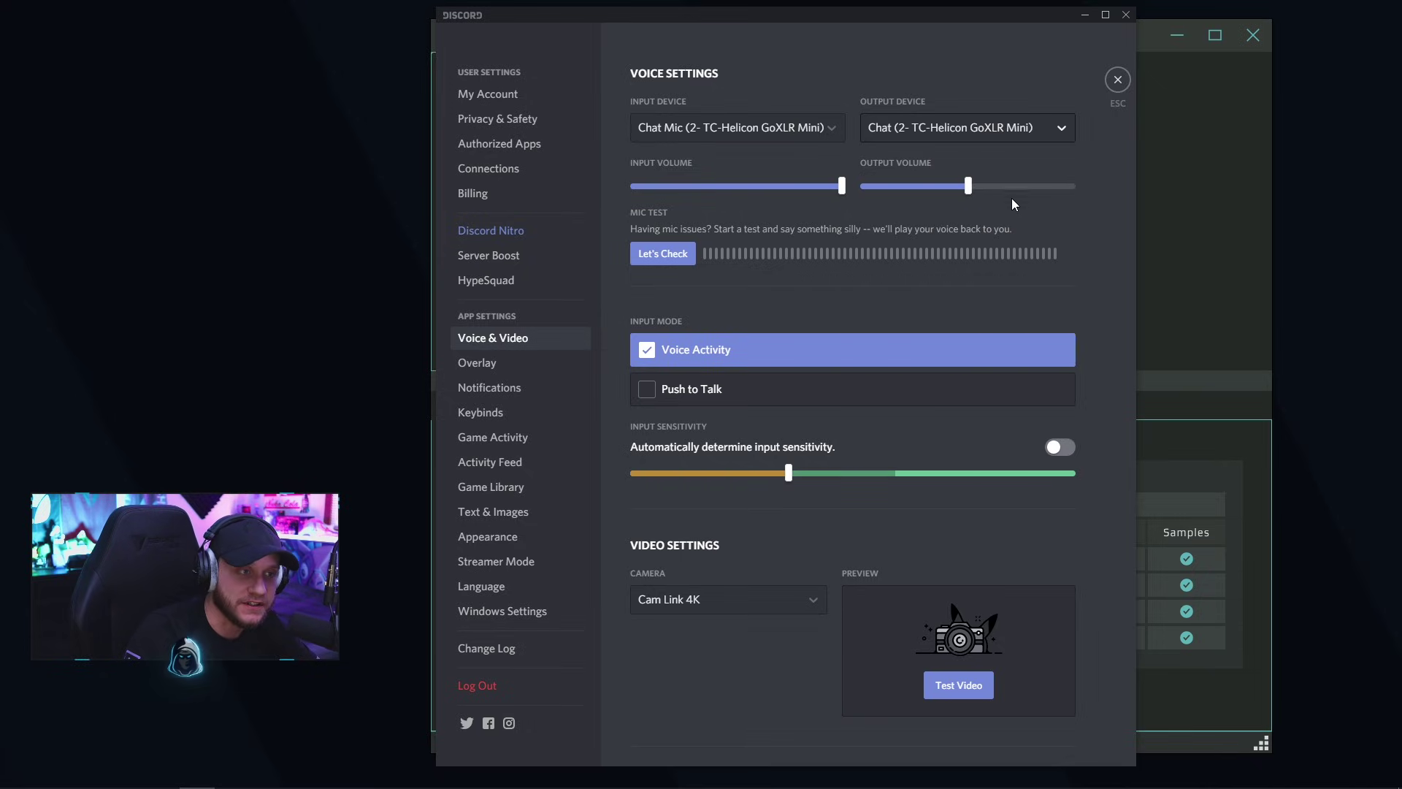
{"action": "left_click", "coordinate": [1151, 52]}
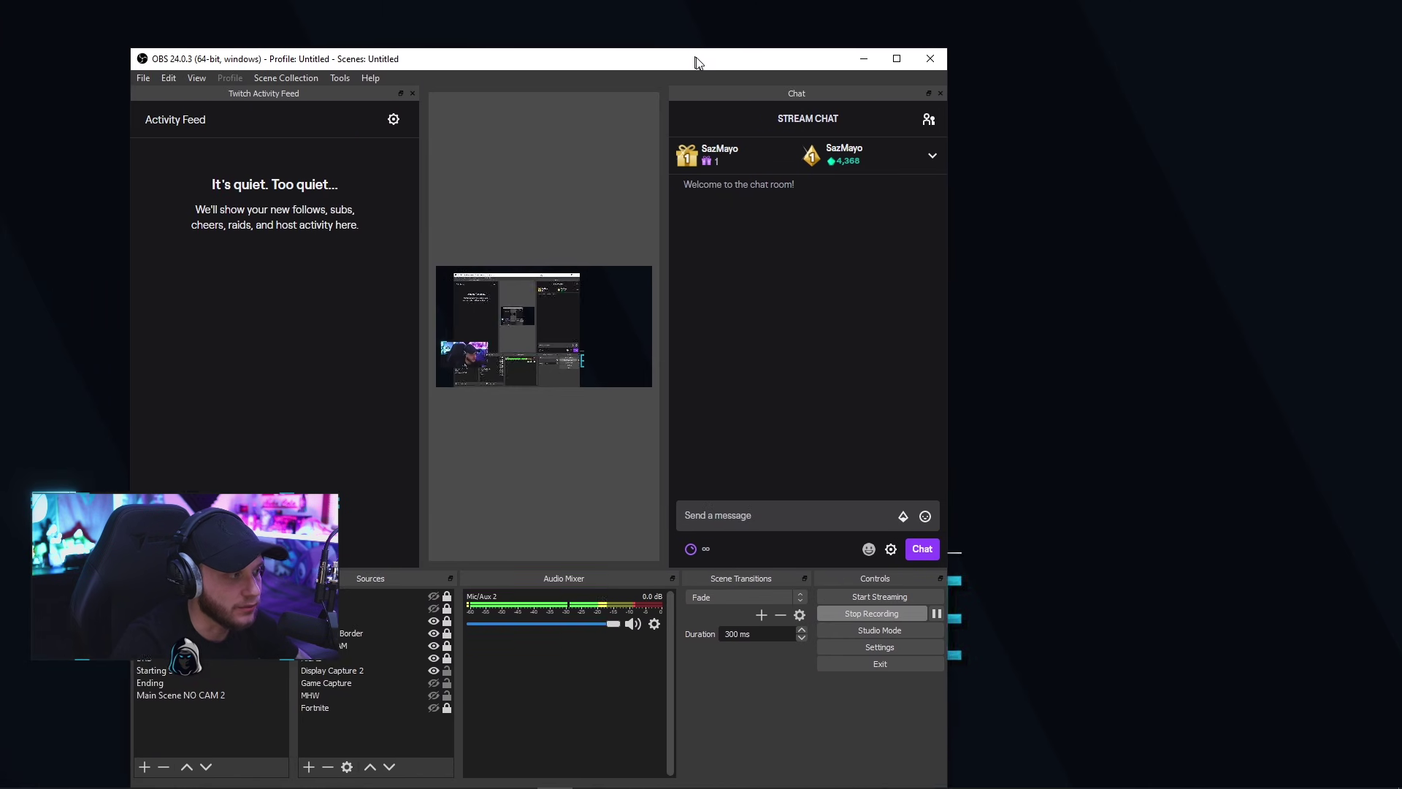
- Maximise OBS and set Mic/Auxiliary Audio 2 to Broadcast Stream Mix (2- TC-Helicon GoXLR Mini)
{"action": "double_click", "coordinate": [697, 62]}
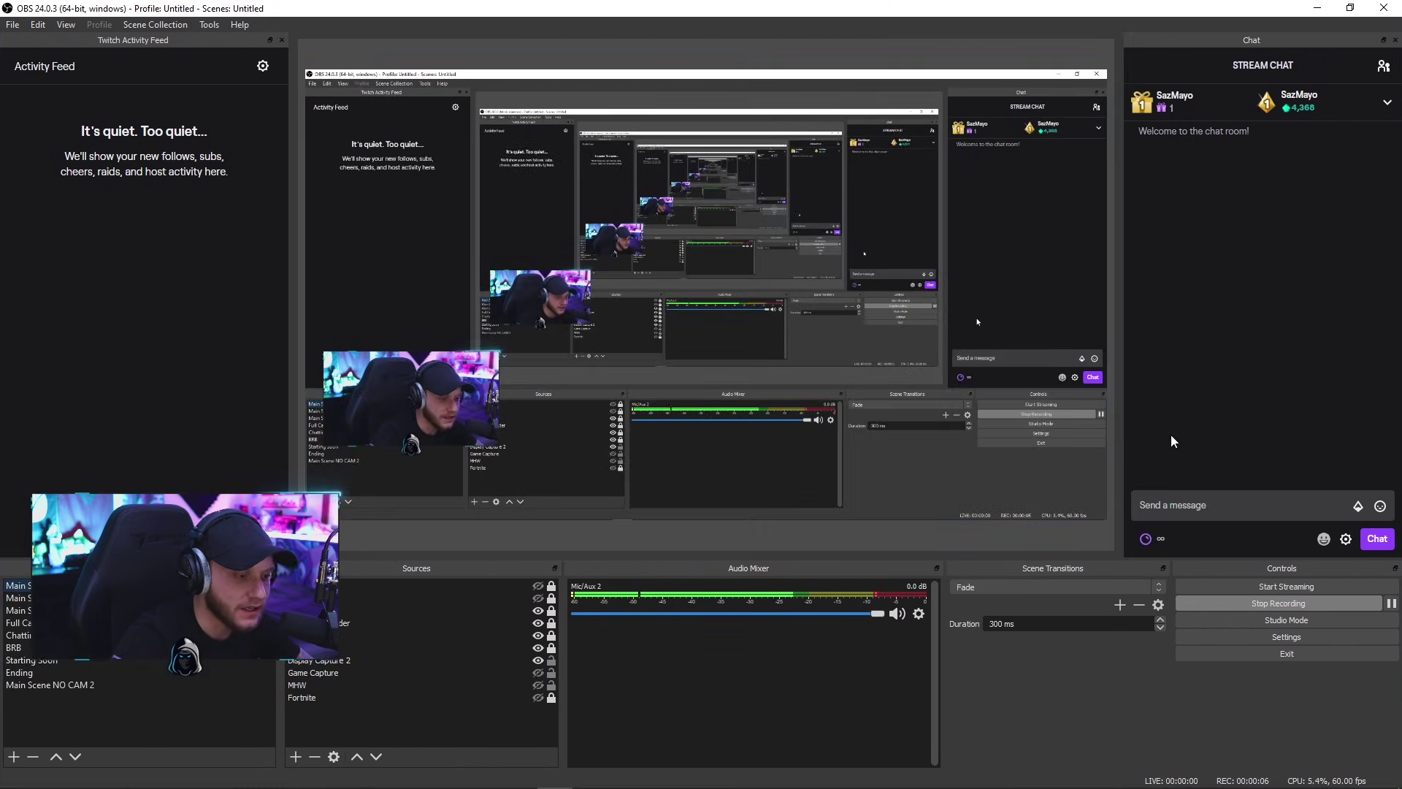
{"action": "left_click", "coordinate": [1243, 637]}
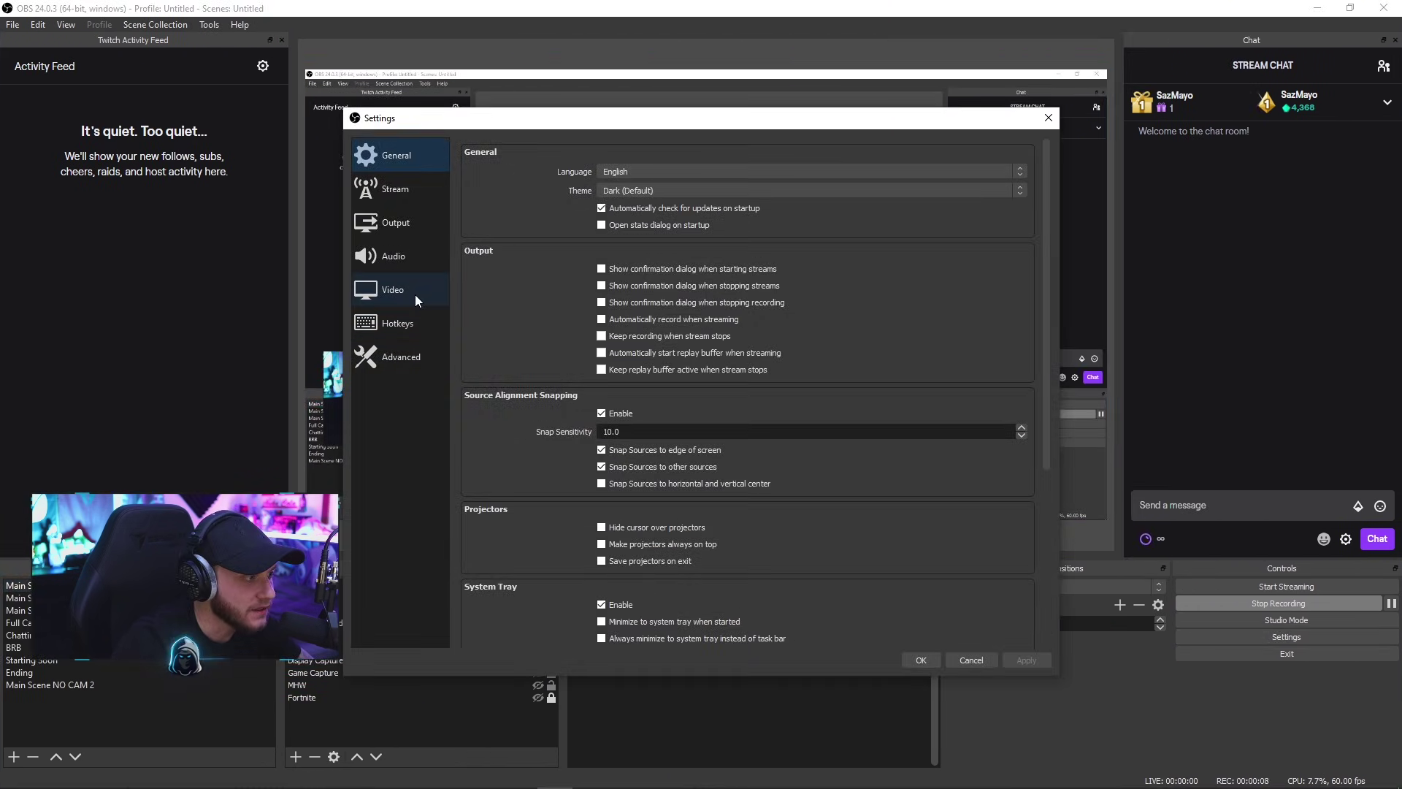
{"action": "left_click", "coordinate": [405, 263]}
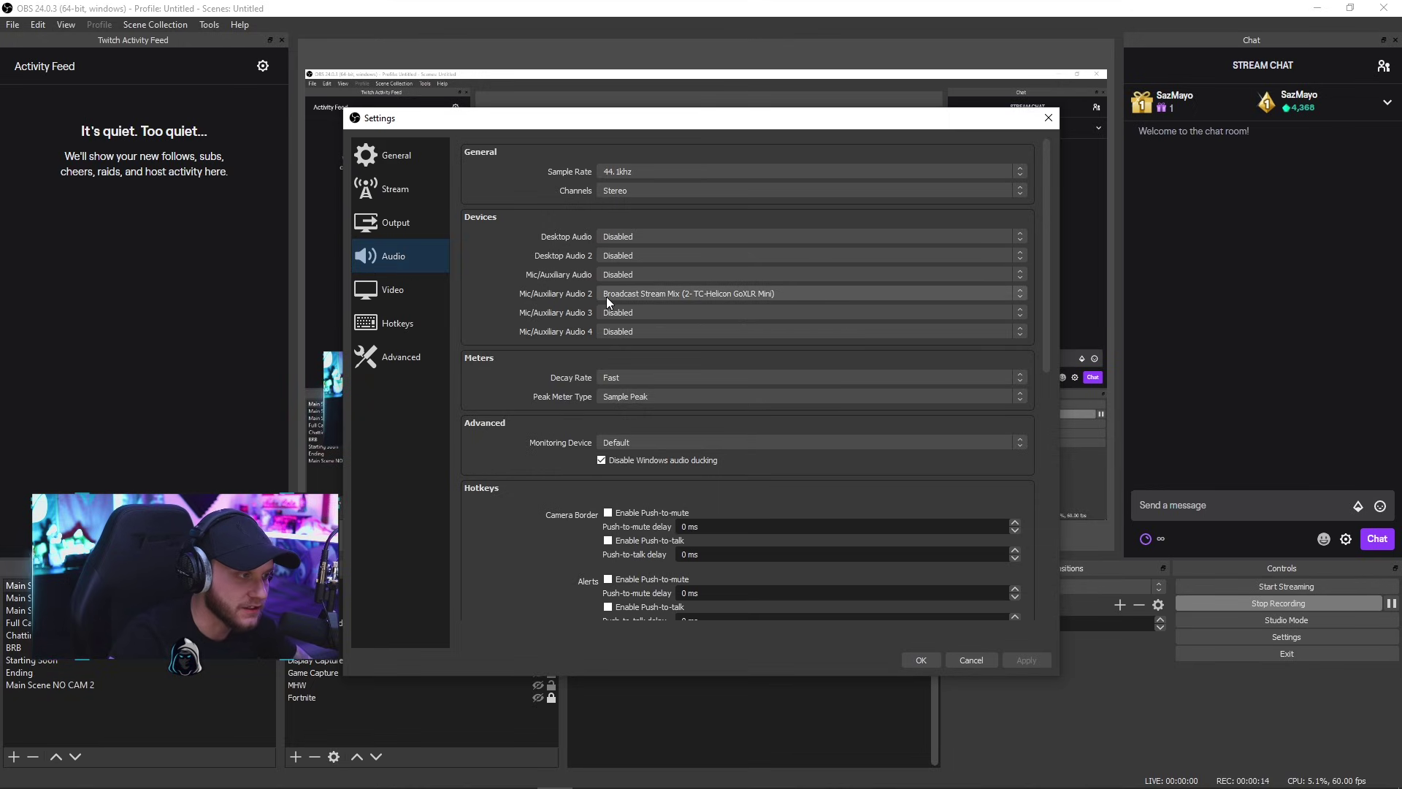
{"action": "left_click", "coordinate": [626, 295]}
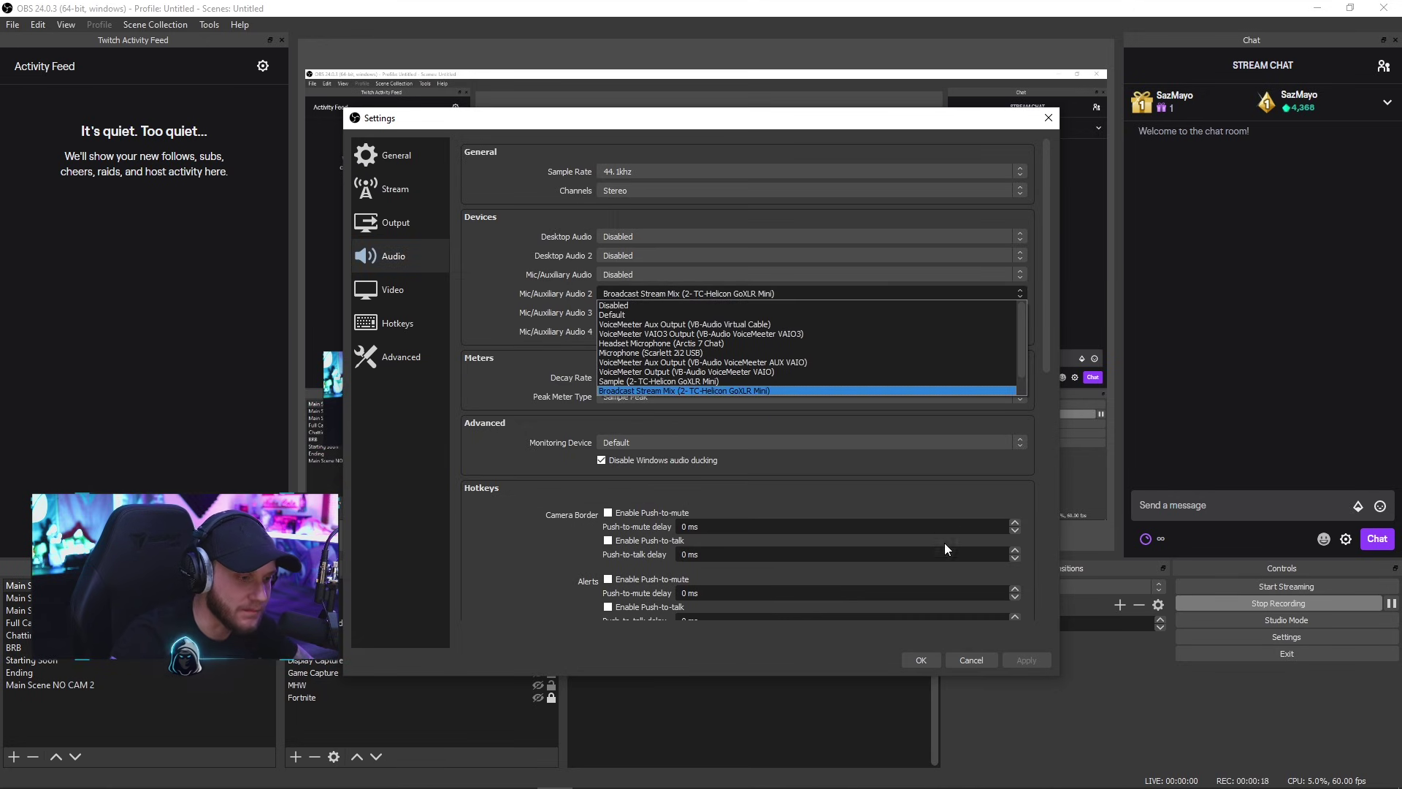
{"action": "left_click", "coordinate": [973, 656]}
{"action": "left_click", "coordinate": [975, 660]}
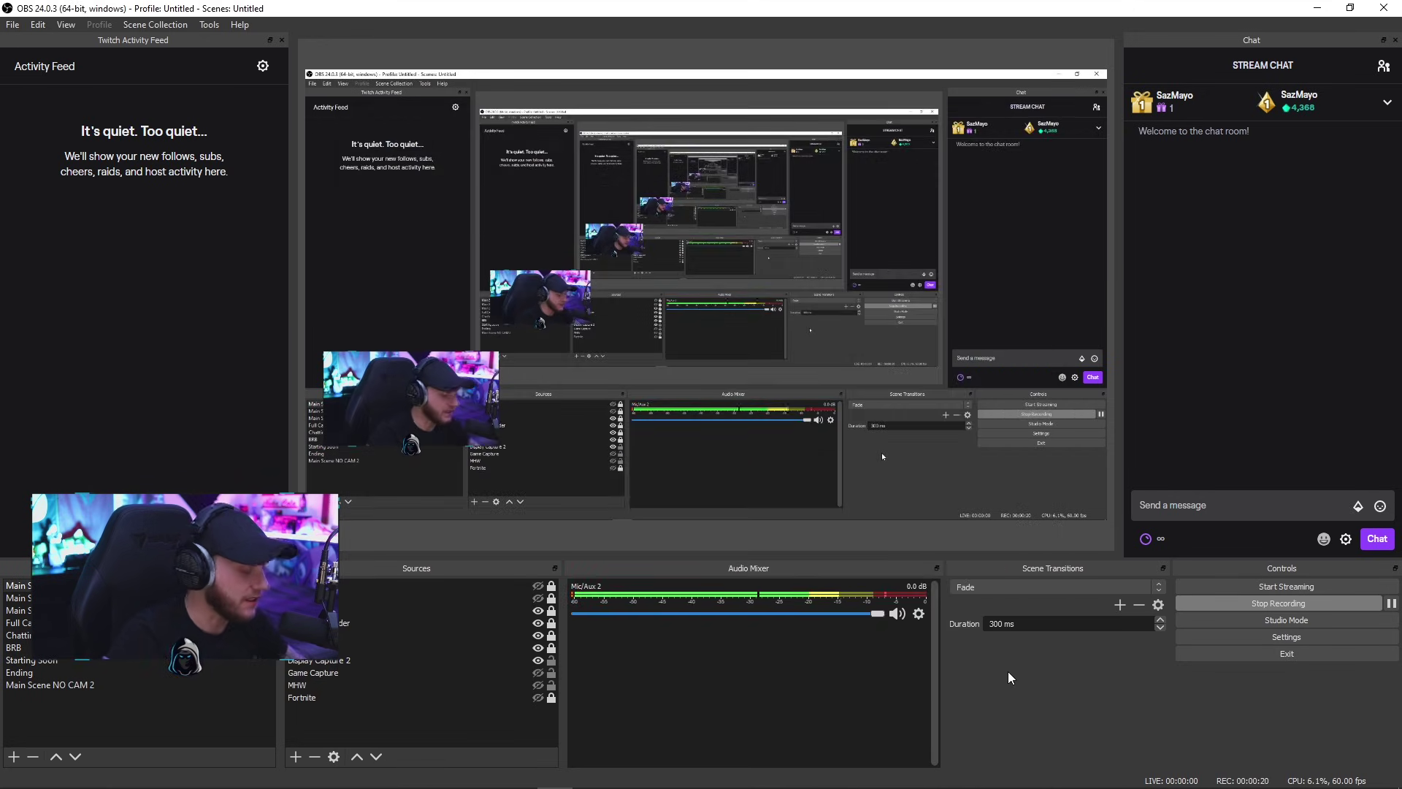